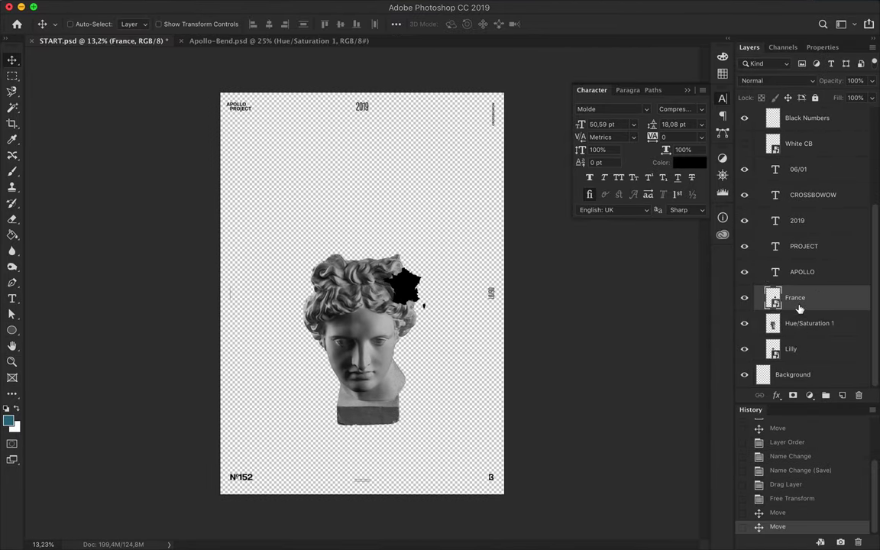
- Move the France, Hue/Saturation 1 and Lilly layers below Background and make France a Smart Object
{"action": "left_click_drag", "start_coordinate": [795, 348], "coordinate": [796, 313]}
{"action": "left_click_drag", "start_coordinate": [791, 372], "coordinate": [791, 376]}
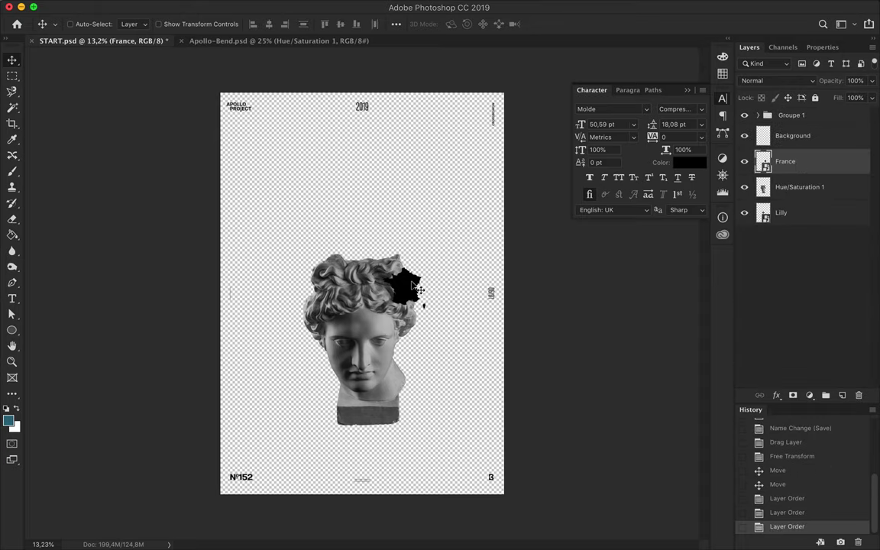
{"action": "right_click", "coordinate": [764, 162]}
{"action": "left_click", "coordinate": [634, 136]}
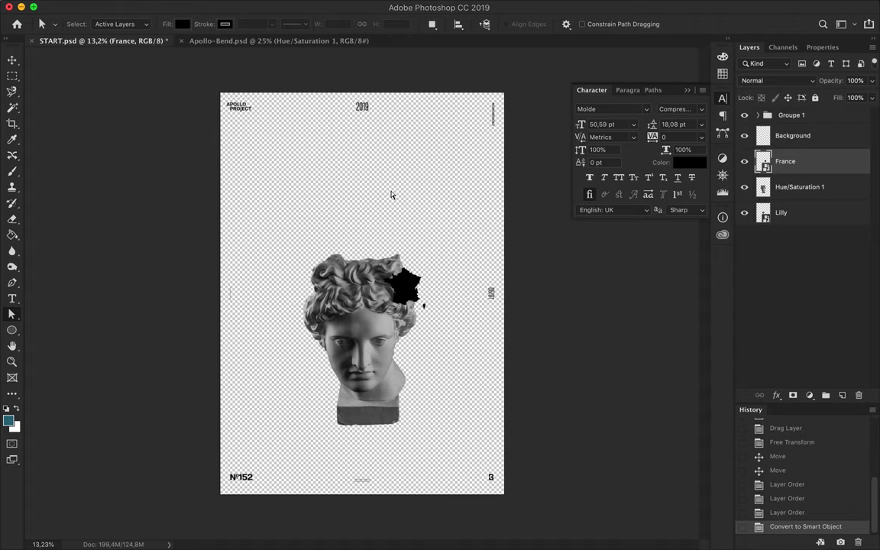
- Enlarge and reposition the France map over the bust
{"action": "key", "text": "ctrl+t"}
{"action": "left_click_drag", "start_coordinate": [382, 269], "coordinate": [275, 128]}
{"action": "key", "text": "Return"}
{"action": "key", "text": "v"}
{"action": "left_click_drag", "start_coordinate": [324, 227], "coordinate": [368, 254]}
- Move Lilly above Hue/Saturation 1, make it a Smart Object, and shift the fleur-de-lis down-right
{"action": "left_click", "coordinate": [825, 215]}
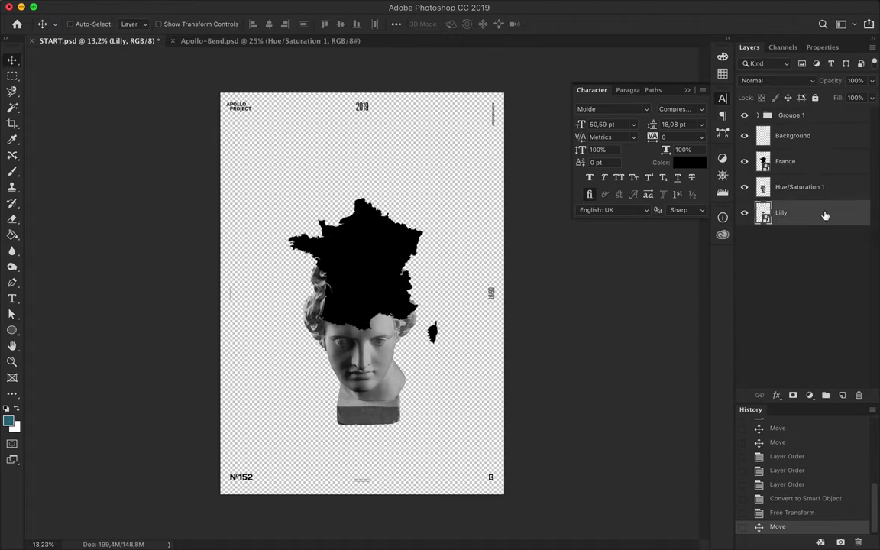
{"action": "left_click_drag", "start_coordinate": [825, 216], "coordinate": [822, 191]}
{"action": "right_click", "coordinate": [821, 194]}
{"action": "left_click", "coordinate": [729, 142]}
{"action": "left_click_drag", "start_coordinate": [417, 170], "coordinate": [456, 220]}
{"action": "key", "text": "ctrl+t"}
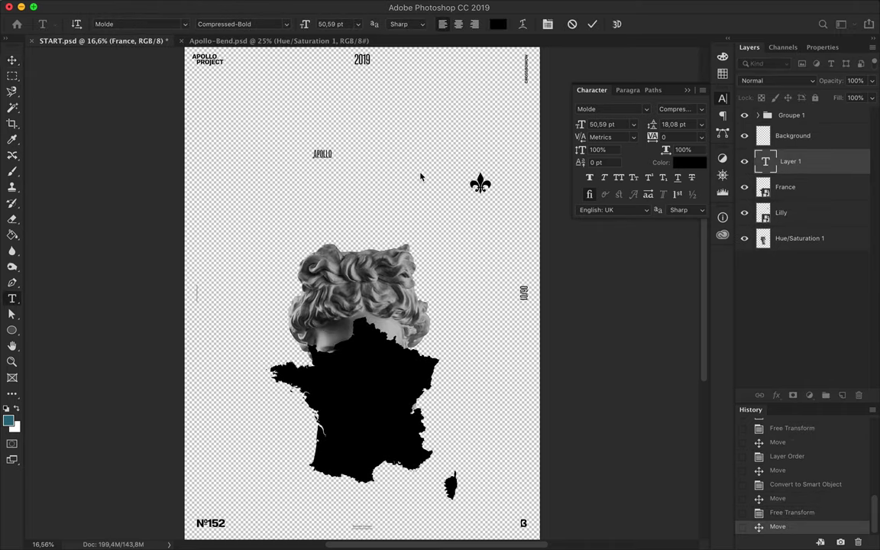
- Scale the APOLLO text up into a big title near the top
{"action": "left_click_drag", "start_coordinate": [326, 161], "coordinate": [397, 175]}
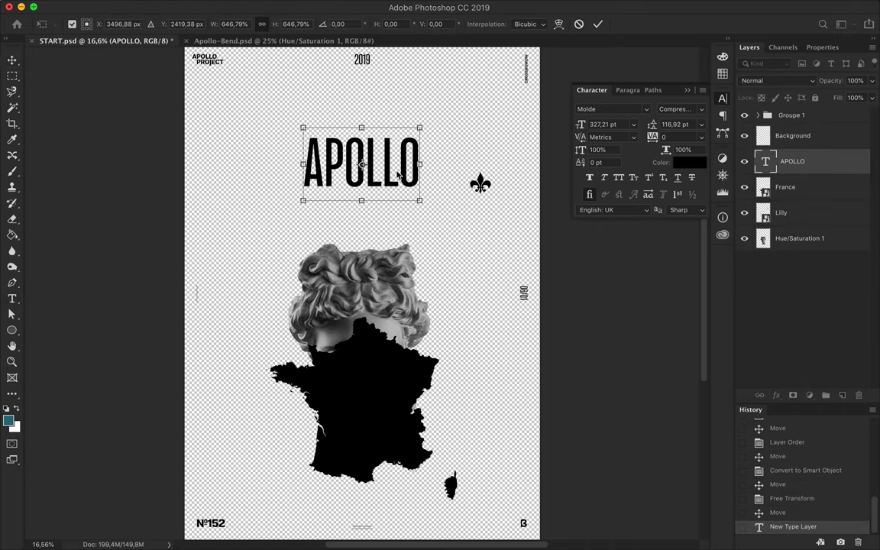
{"action": "key", "text": "Return"}
{"action": "left_click", "coordinate": [722, 74]}
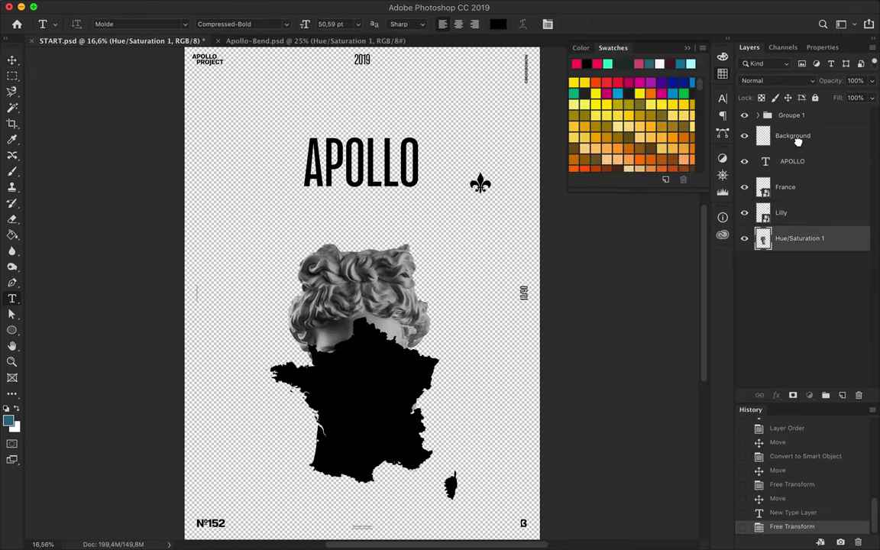
- Move Background to the bottom and cover the whole canvas with a teal rectangle
{"action": "left_click_drag", "start_coordinate": [793, 135], "coordinate": [792, 246]}
{"action": "key", "text": "ctrl+minus"}
{"action": "key", "text": "u"}
{"action": "left_click_drag", "start_coordinate": [210, 17], "coordinate": [413, 377]}
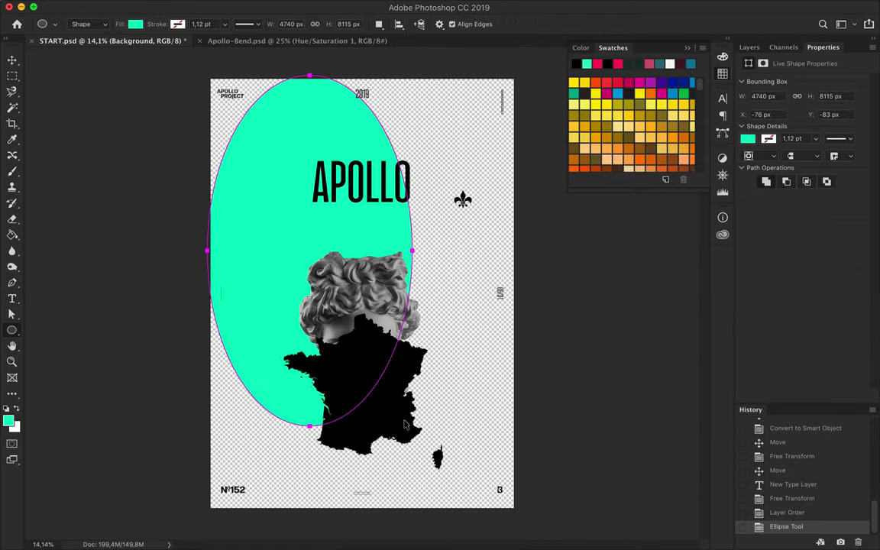
{"action": "key", "text": "ctrl+z"}
{"action": "left_click_drag", "start_coordinate": [516, 514], "coordinate": [516, 513]}
- Move the APOLLO title up and draw a white rectangle around it
{"action": "key", "text": "v"}
{"action": "scroll", "coordinate": [360, 117], "scroll_direction": "up", "scroll_amount": 2}
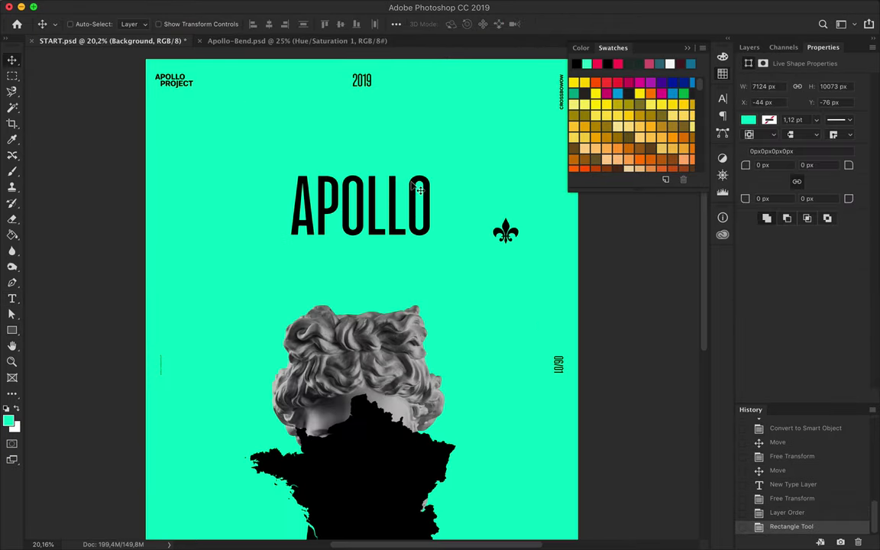
{"action": "left_click_drag", "start_coordinate": [416, 209], "coordinate": [416, 181]}
{"action": "left_click", "coordinate": [135, 24]}
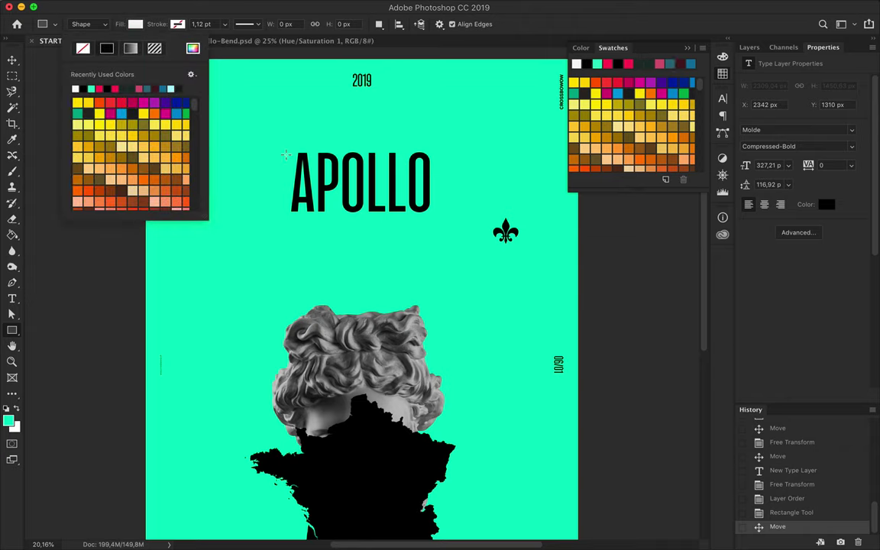
{"action": "left_click", "coordinate": [70, 81]}
{"action": "left_click_drag", "start_coordinate": [267, 141], "coordinate": [455, 226]}
- Move the white Rectangle 1 down the layer stack and stretch it taller
{"action": "left_click", "coordinate": [750, 47]}
{"action": "left_click_drag", "start_coordinate": [792, 136], "coordinate": [784, 252]}
{"action": "key", "text": "v"}
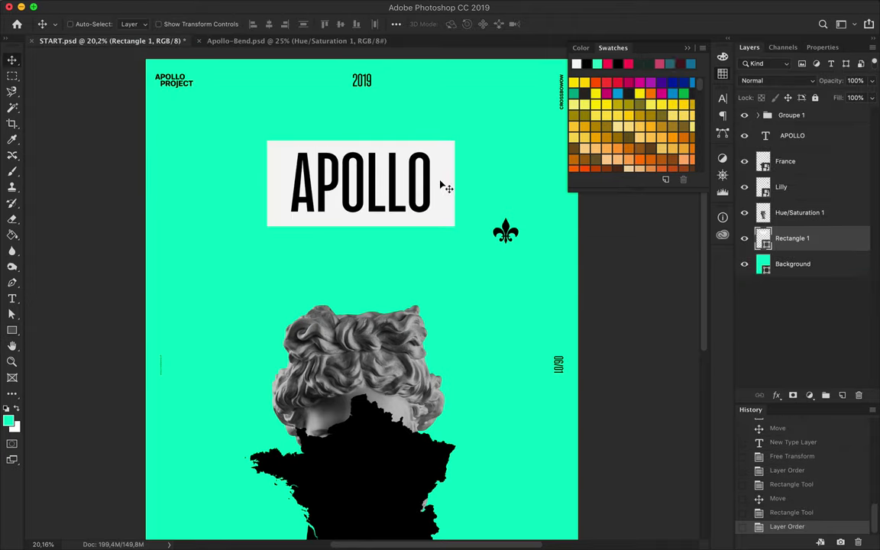
{"action": "key", "text": "ctrl+t"}
{"action": "left_click_drag", "start_coordinate": [357, 140], "coordinate": [357, 138]}
{"action": "key", "text": "Return"}
- Colour the APOLLO text pink
{"action": "key", "text": "u"}
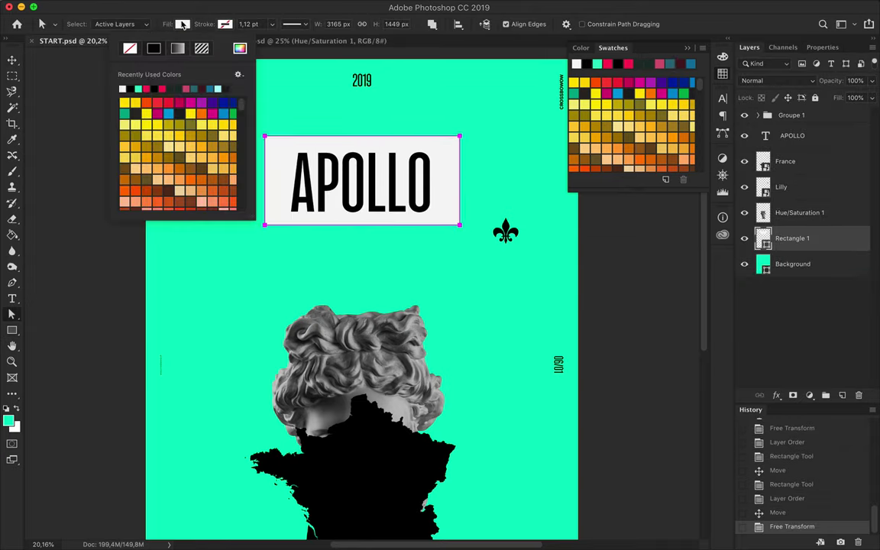
{"action": "left_click", "coordinate": [135, 24]}
{"action": "left_click", "coordinate": [122, 86]}
{"action": "double_click", "coordinate": [765, 136]}
{"action": "left_click", "coordinate": [497, 23]}
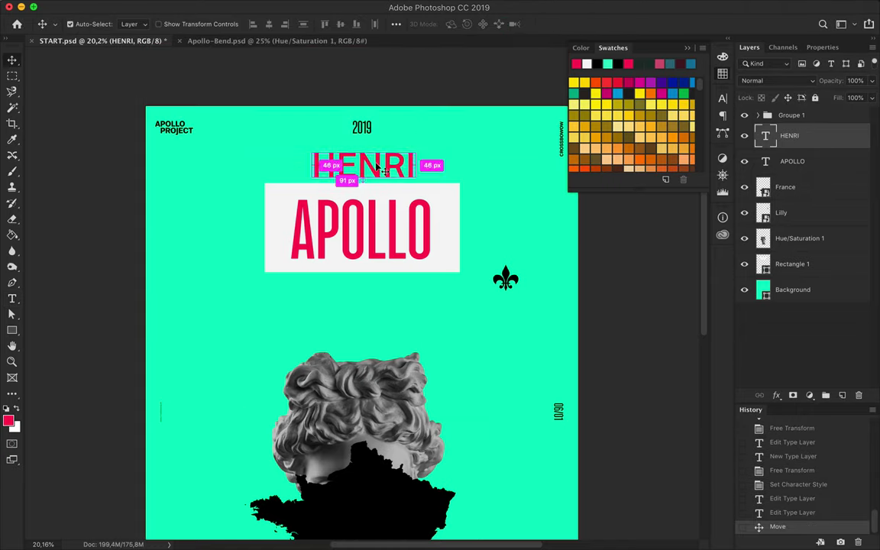
- Add HENRI above the title and IV centred horizontally below it
{"action": "key", "text": "Return"}
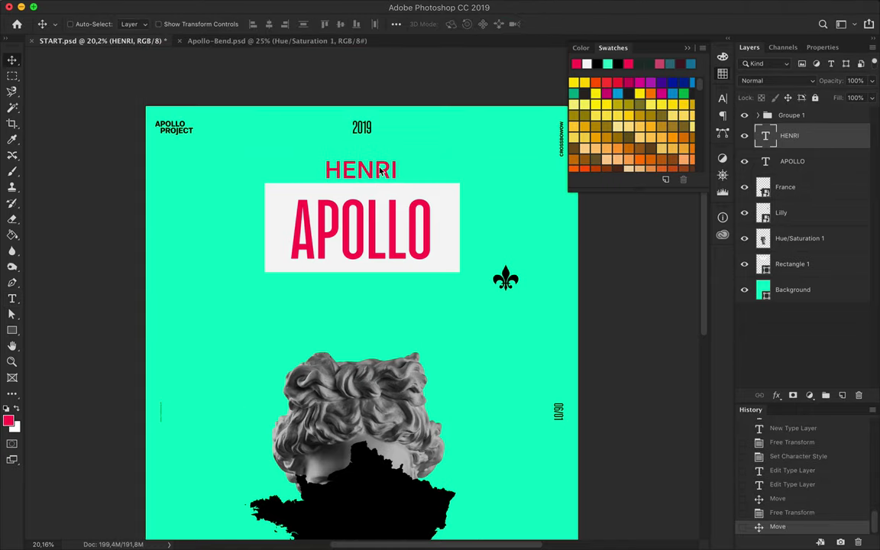
{"action": "left_click", "coordinate": [395, 24]}
{"action": "left_click", "coordinate": [269, 24]}
- Paint the fleur-de-lis white beside the APOLLO panel and place a copy on the left
{"action": "left_click_drag", "start_coordinate": [511, 271], "coordinate": [495, 223]}
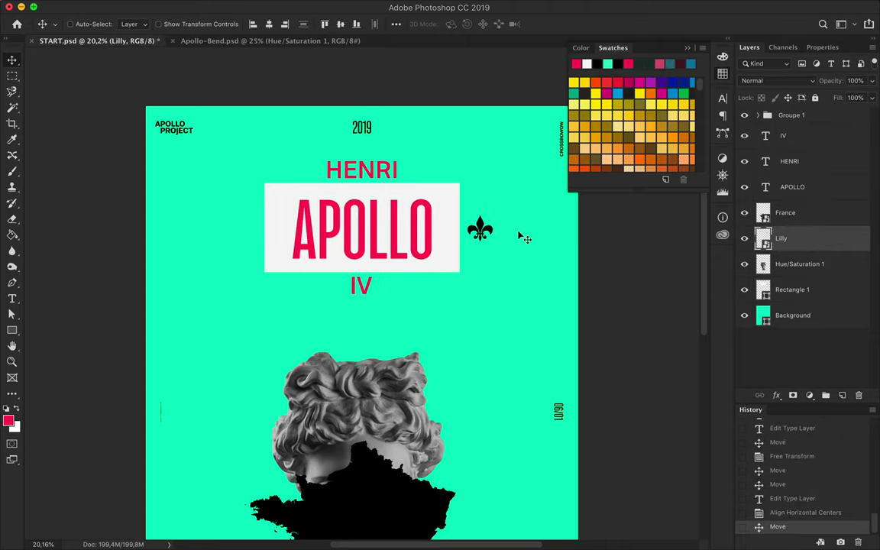
{"action": "left_click", "coordinate": [762, 239], "text": "ctrl"}
{"action": "key", "text": "b"}
{"action": "left_click", "coordinate": [480, 229]}
{"action": "key", "text": "Return"}
{"action": "mouse_move", "coordinate": [479, 210]}
{"action": "left_mouse_down"}
{"action": "mouse_move", "coordinate": [479, 229]}
{"action": "mouse_move", "coordinate": [249, 228]}
{"action": "left_mouse_up"}
{"action": "key", "text": "ctrl+d"}
{"action": "key", "text": "v"}
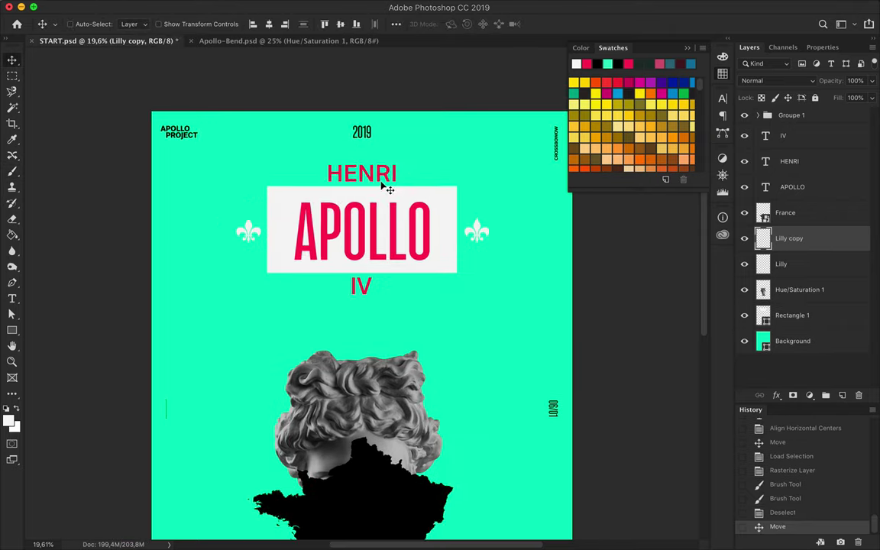
- Delete the leftover placeholder text layer
{"action": "scroll", "coordinate": [387, 187], "scroll_direction": "down", "scroll_amount": 4}
{"action": "key", "text": "ctrl+Return"}
{"action": "key", "text": "v"}
{"action": "key", "text": "Delete"}
{"action": "scroll", "coordinate": [361, 229], "scroll_direction": "up", "scroll_amount": 4}
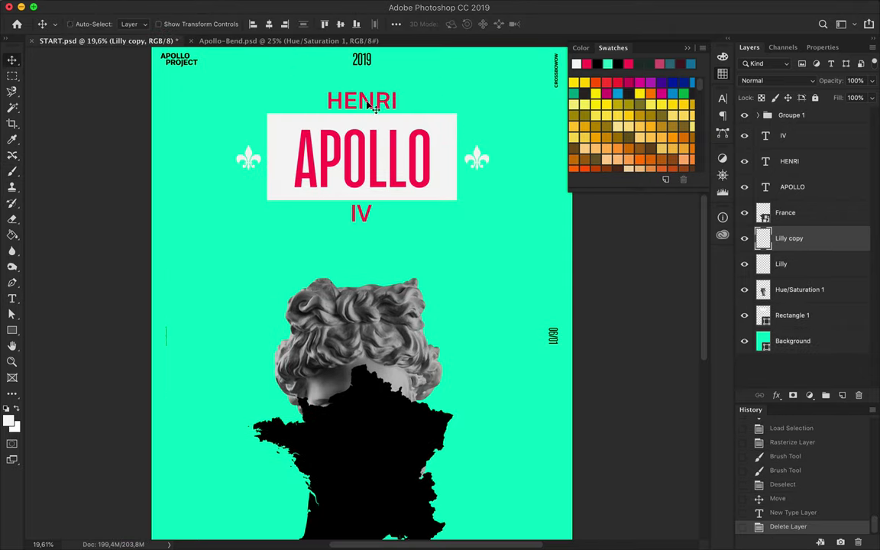
{"action": "left_click", "coordinate": [498, 26]}
{"action": "key", "text": "Escape"}
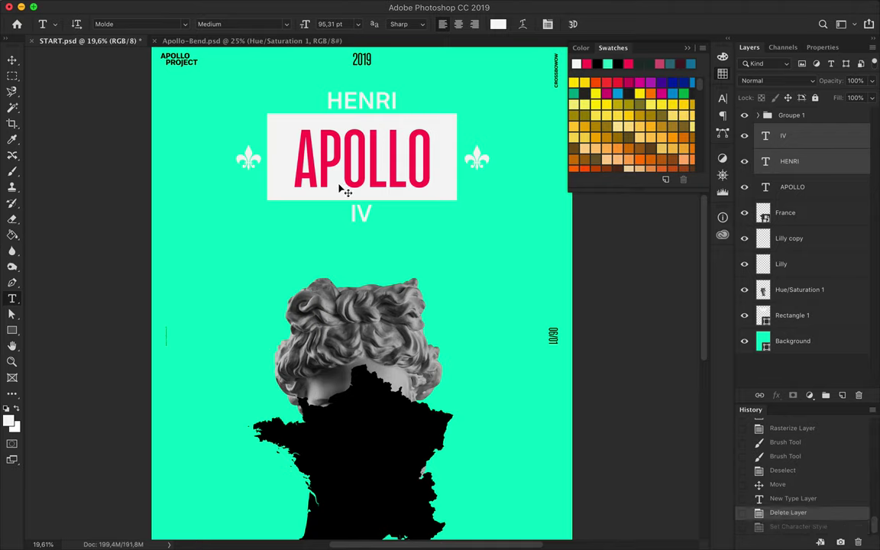
- Move the France map up over the statue, resize it, and keep Normal blending
{"action": "key", "text": "v"}
{"action": "left_click", "coordinate": [365, 420]}
{"action": "left_click_drag", "start_coordinate": [365, 420], "coordinate": [365, 318]}
{"action": "key", "text": "ctrl+t"}
{"action": "left_click_drag", "start_coordinate": [362, 252], "coordinate": [362, 223]}
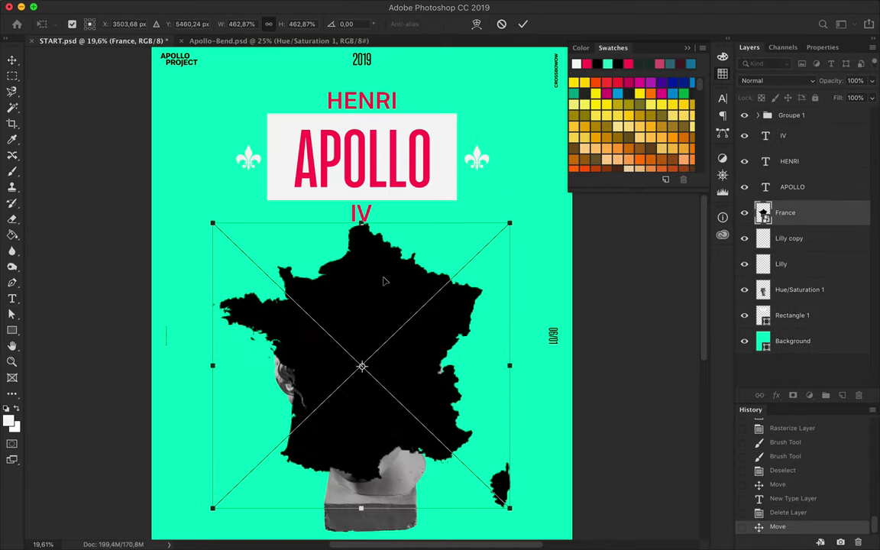
{"action": "key", "text": "Return"}
{"action": "left_click_drag", "start_coordinate": [385, 281], "coordinate": [385, 304]}
{"action": "left_click", "coordinate": [780, 82]}
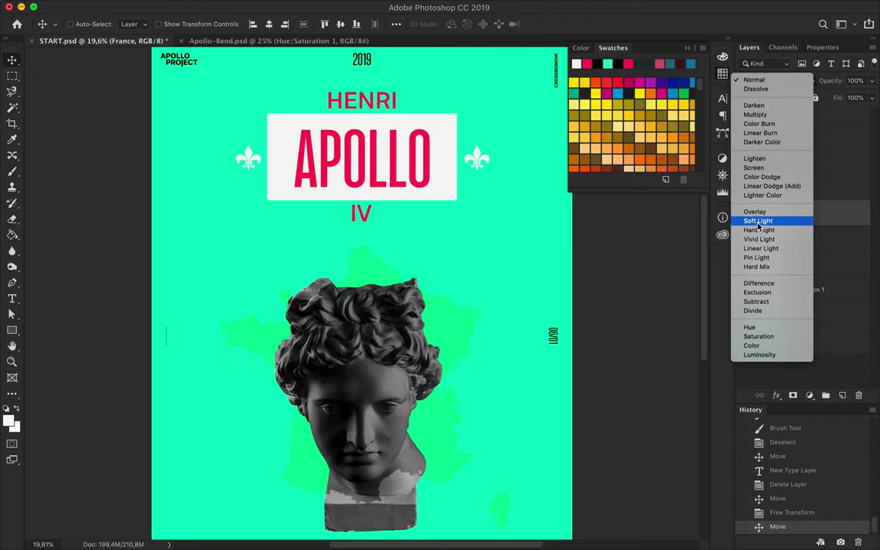
{"action": "key", "text": "Escape"}
- Load the France shape as a selection and brush it solid white
{"action": "left_click", "coordinate": [763, 213], "text": "ctrl"}
{"action": "key", "text": "b"}
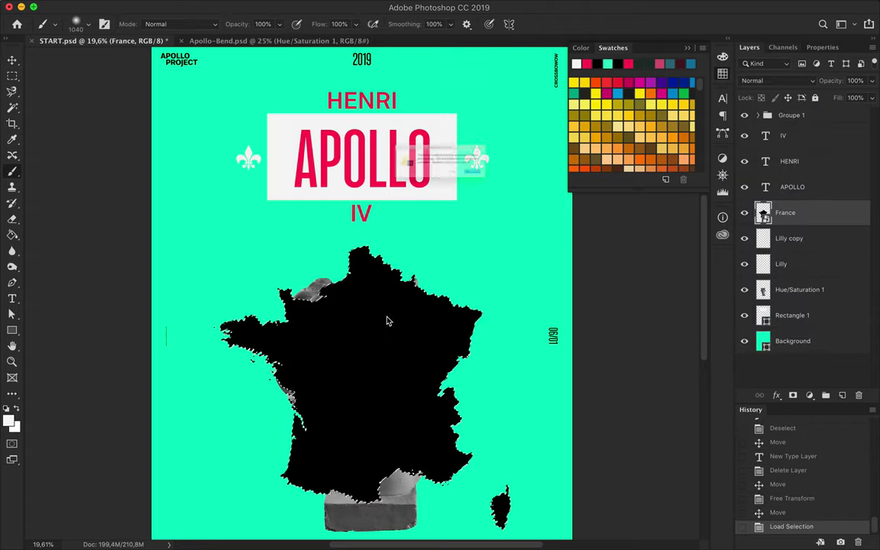
{"action": "right_click", "coordinate": [375, 268]}
{"action": "key", "text": "Return"}
{"action": "left_click_drag", "start_coordinate": [428, 320], "coordinate": [300, 228]}
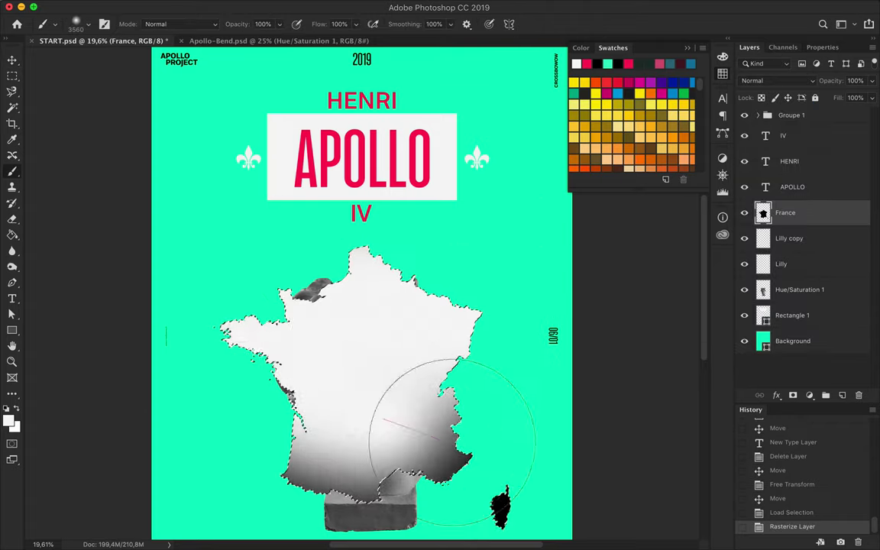
{"action": "left_click", "coordinate": [300, 228]}
{"action": "key", "text": "ctrl+d"}
- Enlarge the France map to about 150% and move it below Rectangle 1
{"action": "key", "text": "ctrl+t"}
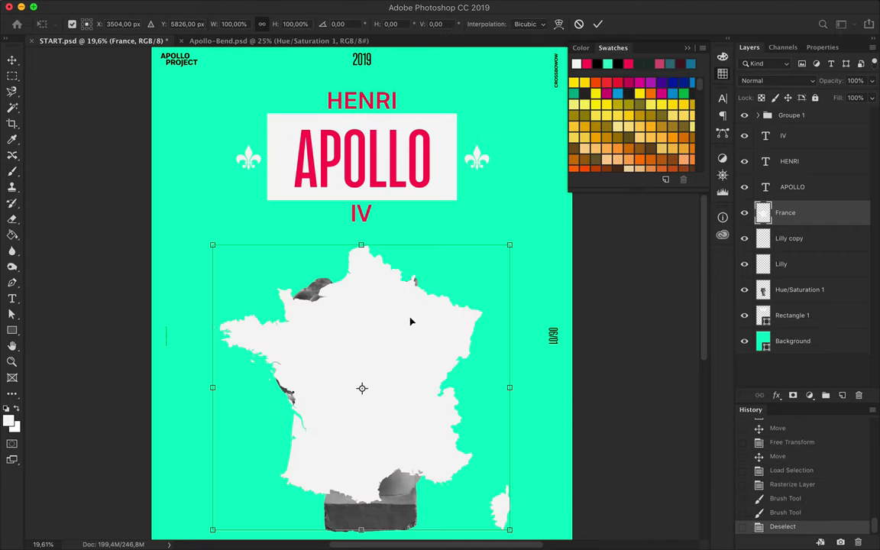
{"action": "left_click_drag", "start_coordinate": [361, 511], "coordinate": [360, 463]}
{"action": "left_click_drag", "start_coordinate": [815, 220], "coordinate": [805, 325]}
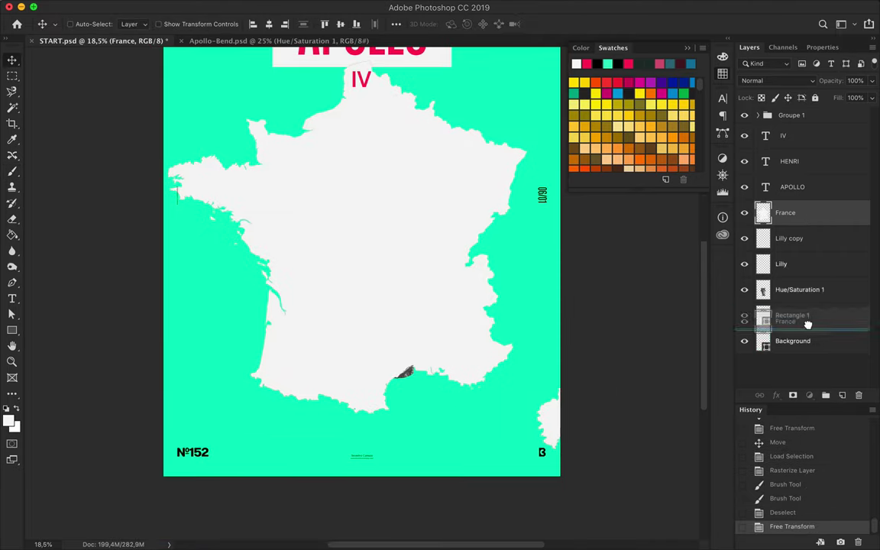
{"action": "key", "text": "shift+0"}
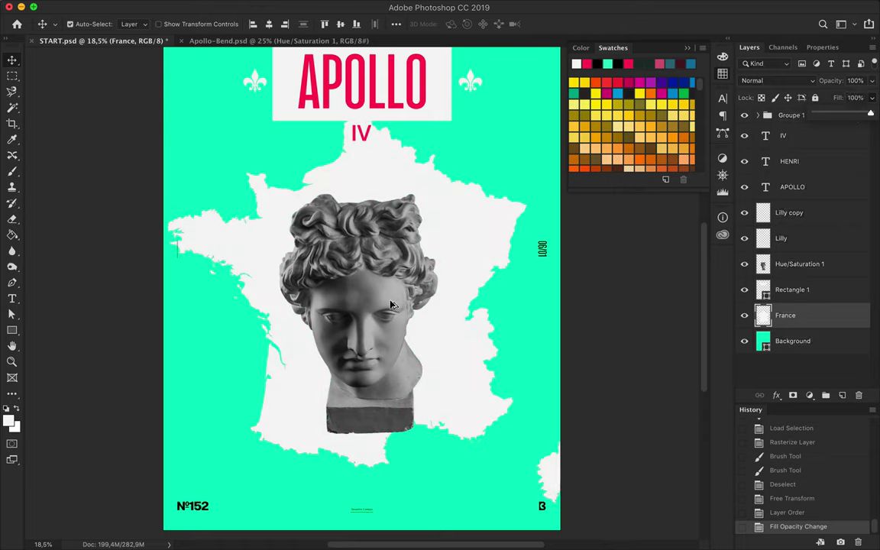
- Add a new layer and draw a pink rectangle over the head
{"action": "left_click", "coordinate": [799, 264]}
{"action": "left_click", "coordinate": [777, 80]}
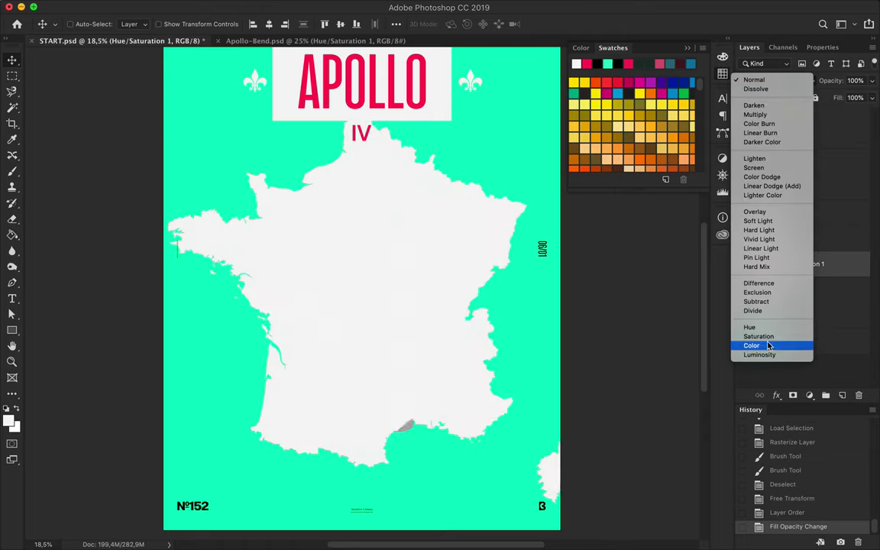
{"action": "key", "text": "Escape"}
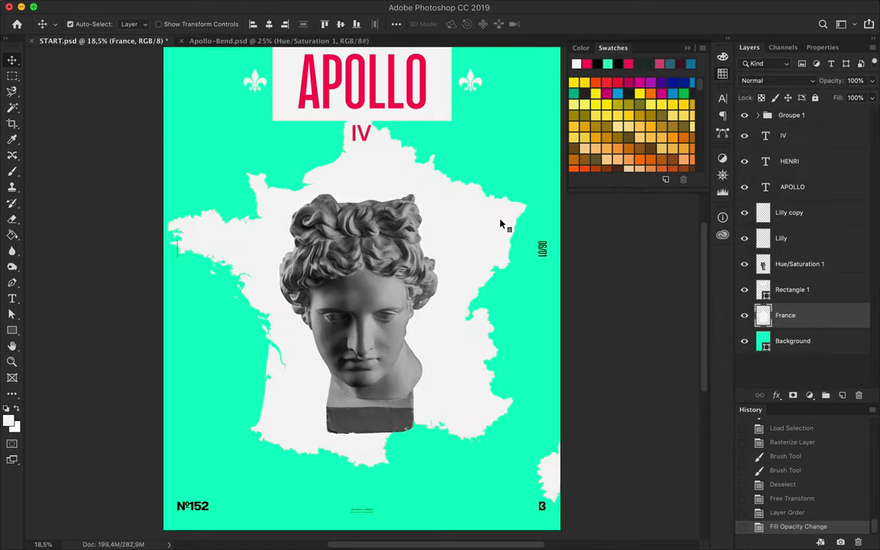
{"action": "key", "text": "ctrl+alt+shift+n"}
{"action": "left_click_drag", "start_coordinate": [270, 185], "coordinate": [451, 450]}
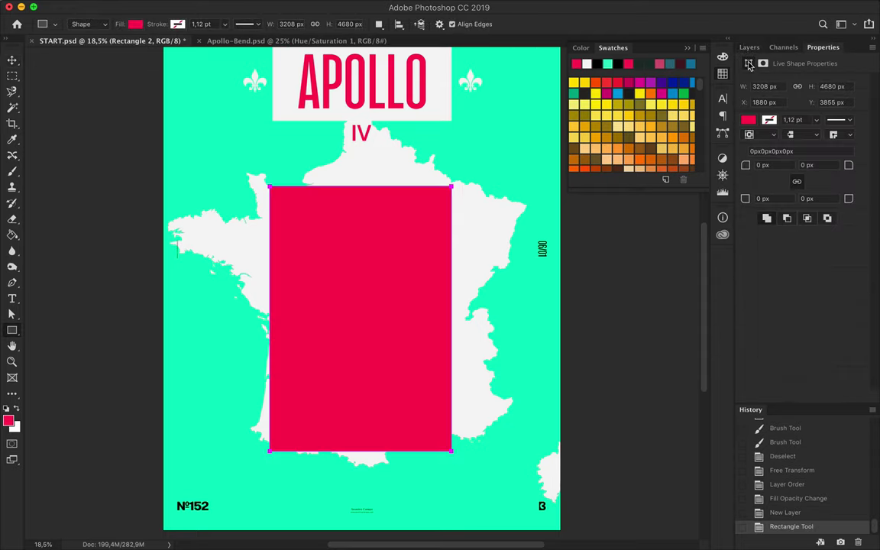
- Clip the pink rectangle to the head layer with Color blend mode
{"action": "left_click", "coordinate": [749, 47]}
{"action": "key", "text": "ctrl+alt+g"}
{"action": "left_click", "coordinate": [778, 80]}
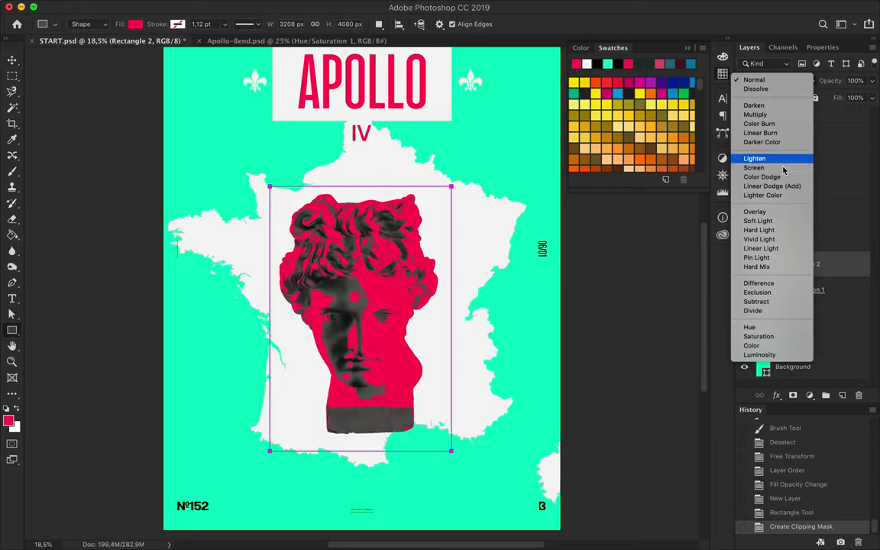
{"action": "left_click", "coordinate": [752, 345]}
- Group the head and pink layers into a group named 'Apollo' and merge the duplicates
{"action": "key", "text": "v"}
{"action": "left_click_drag", "start_coordinate": [800, 290], "coordinate": [799, 267]}
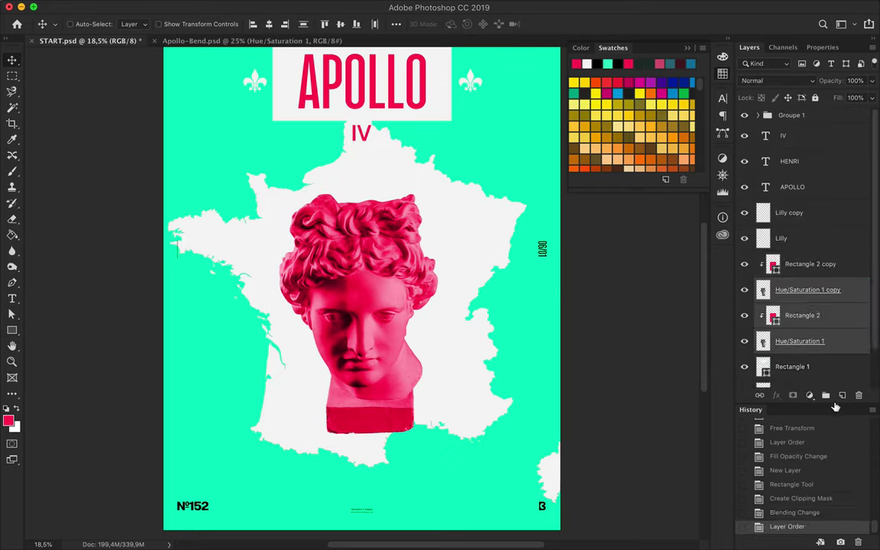
{"action": "key", "text": "ctrl+g"}
{"action": "double_click", "coordinate": [786, 258]}
{"action": "type", "text": "Apollo"}
{"action": "key", "text": "ctrl+e"}
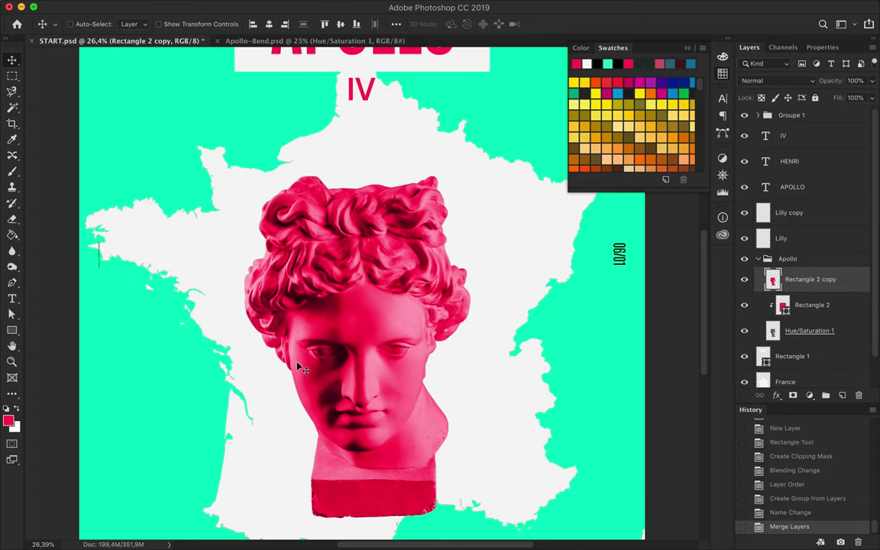
{"action": "key", "text": "ctrl+minus"}
- Trace a path around the upper head and turn it into an inverted selection
{"action": "left_click", "coordinate": [292, 367]}
{"action": "left_click", "coordinate": [471, 289]}
{"action": "left_click", "coordinate": [252, 172]}
{"action": "key", "text": "ctrl+z"}
{"action": "key", "text": "ctrl+z"}
{"action": "key", "text": "ctrl+z"}
{"action": "left_click", "coordinate": [260, 200]}
{"action": "left_click", "coordinate": [440, 139]}
{"action": "left_click", "coordinate": [259, 195]}
{"action": "left_click", "coordinate": [157, 23]}
{"action": "key", "text": "Return"}
{"action": "key", "text": "ctrl+shift+i"}
- Paste the selected bust slice as a new layer and shift it 89 px down
{"action": "key", "text": "ctrl+c"}
{"action": "key", "text": "ctrl+v"}
{"action": "key", "text": "v"}
{"action": "mouse_move", "coordinate": [305, 356]}
{"action": "left_mouse_down"}
{"action": "mouse_move", "coordinate": [374, 257]}
{"action": "mouse_move", "coordinate": [369, 295]}
{"action": "mouse_move", "coordinate": [369, 271]}
{"action": "left_mouse_up"}
{"action": "scroll", "coordinate": [403, 284], "scroll_direction": "down", "scroll_amount": 2}
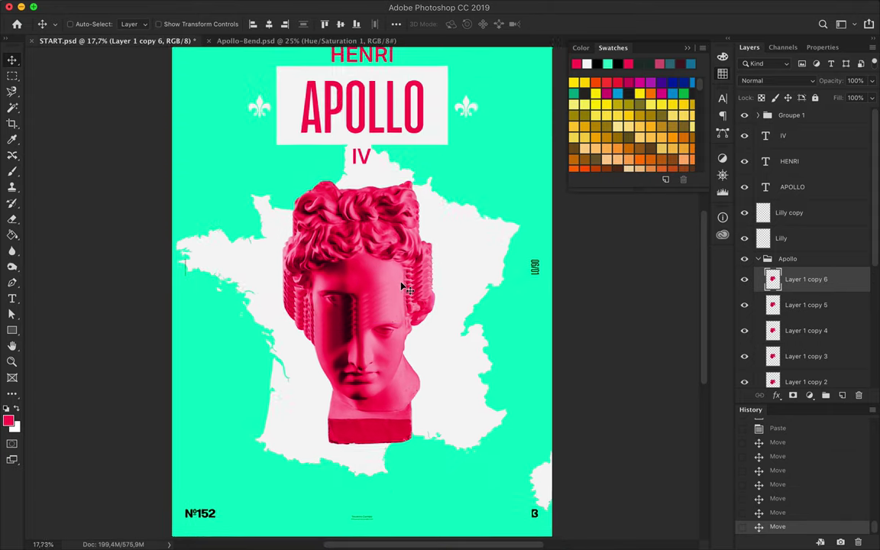
- Add the word FRENCH in white
{"action": "key", "text": "t"}
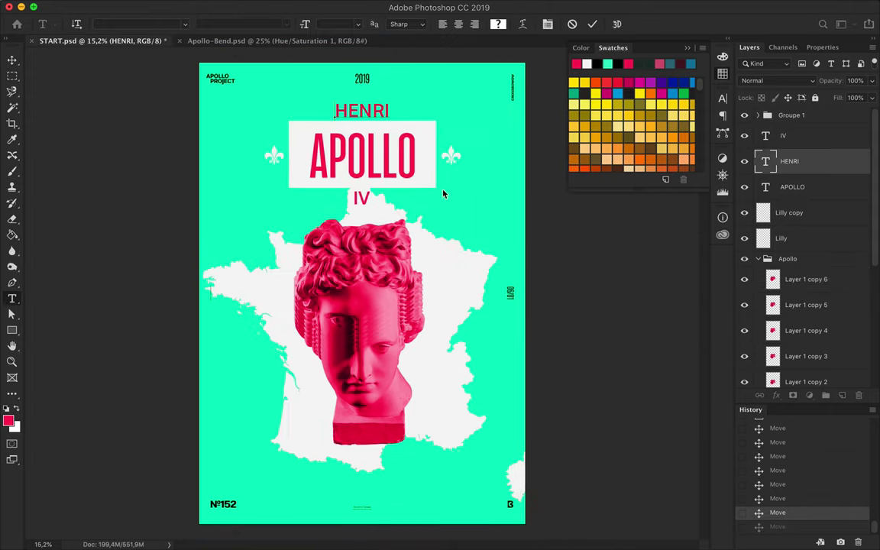
{"action": "left_click", "coordinate": [362, 110]}
{"action": "type", "text": "FRENCH"}
{"action": "key", "text": "ctrl+Return"}
{"action": "left_click", "coordinate": [497, 24]}
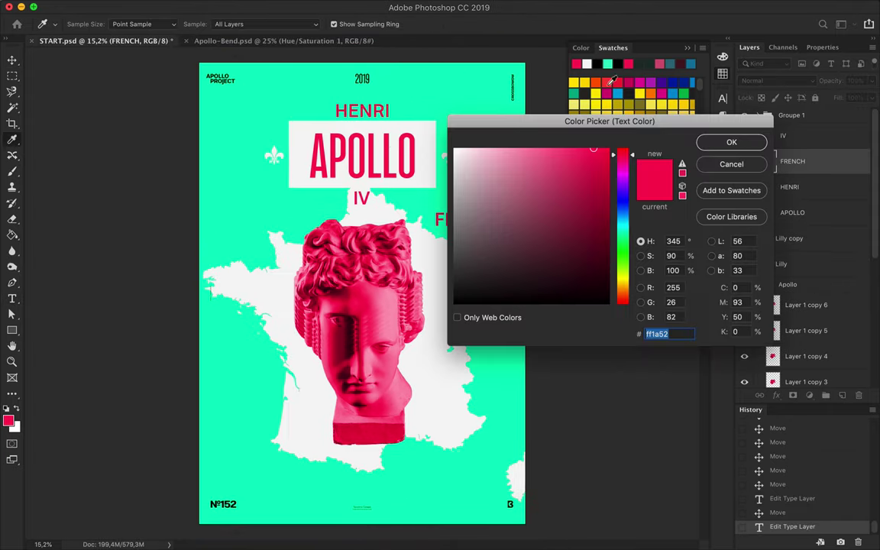
{"action": "left_click", "coordinate": [587, 64]}
{"action": "left_click", "coordinate": [730, 141]}
- Scale FRENCH to about 203% and place a copy at the lower-left edge
{"action": "key", "text": "ctrl+t"}
{"action": "left_click_drag", "start_coordinate": [507, 229], "coordinate": [579, 236]}
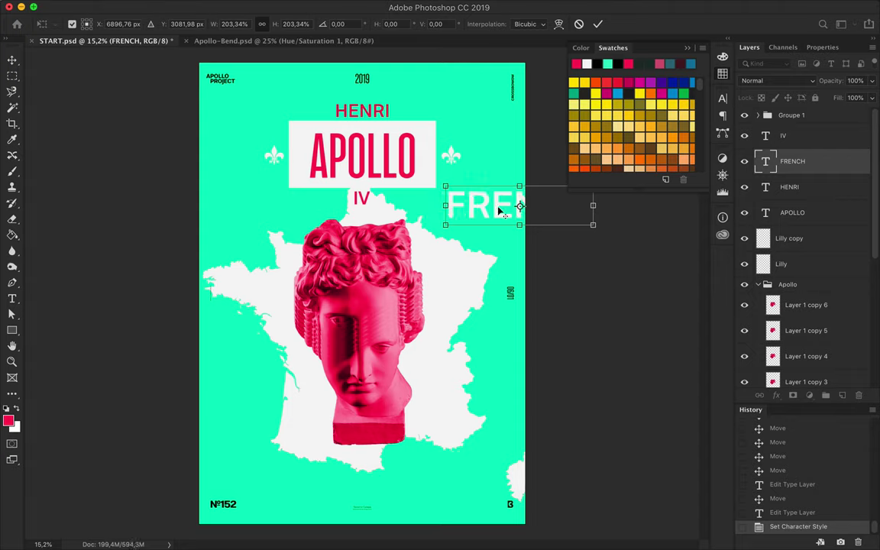
{"action": "key", "text": "Return"}
{"action": "key", "text": "v"}
{"action": "left_click_drag", "start_coordinate": [527, 212], "coordinate": [237, 385]}
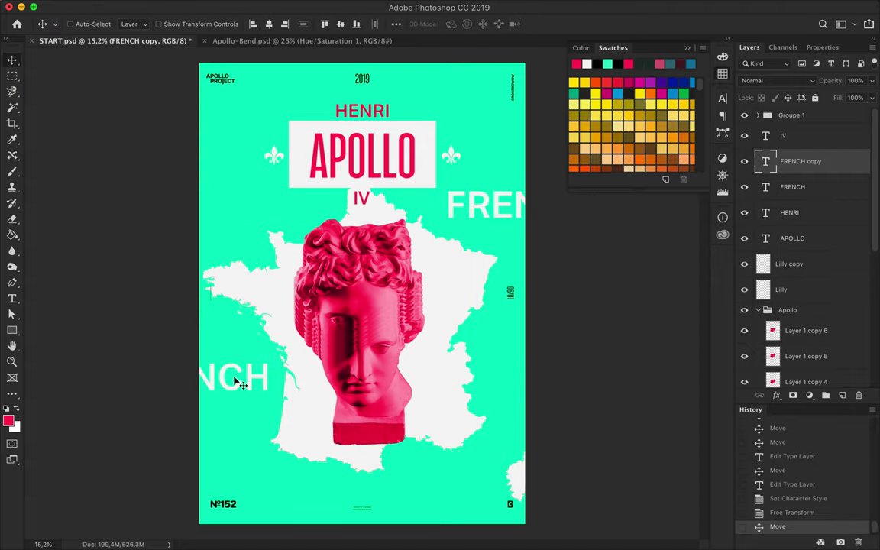
- Retype the copy as KINGS and place a KINGS copy under NCH at lower left
{"action": "double_click", "coordinate": [229, 214]}
{"action": "mouse_move", "coordinate": [235, 351]}
{"action": "left_mouse_down"}
{"action": "mouse_move", "coordinate": [229, 214]}
{"action": "mouse_move", "coordinate": [244, 222]}
{"action": "left_mouse_up"}
{"action": "type", "text": "KINGS"}
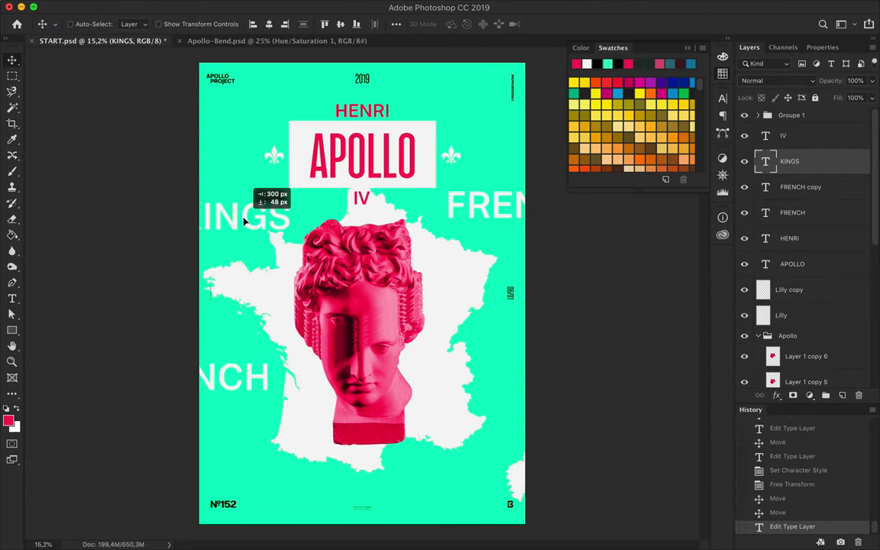
{"action": "mouse_move", "coordinate": [545, 238]}
{"action": "left_mouse_down"}
{"action": "mouse_move", "coordinate": [204, 415]}
{"action": "mouse_move", "coordinate": [187, 412]}
{"action": "mouse_move", "coordinate": [221, 425]}
{"action": "left_mouse_up"}
{"action": "key", "text": "Up"}
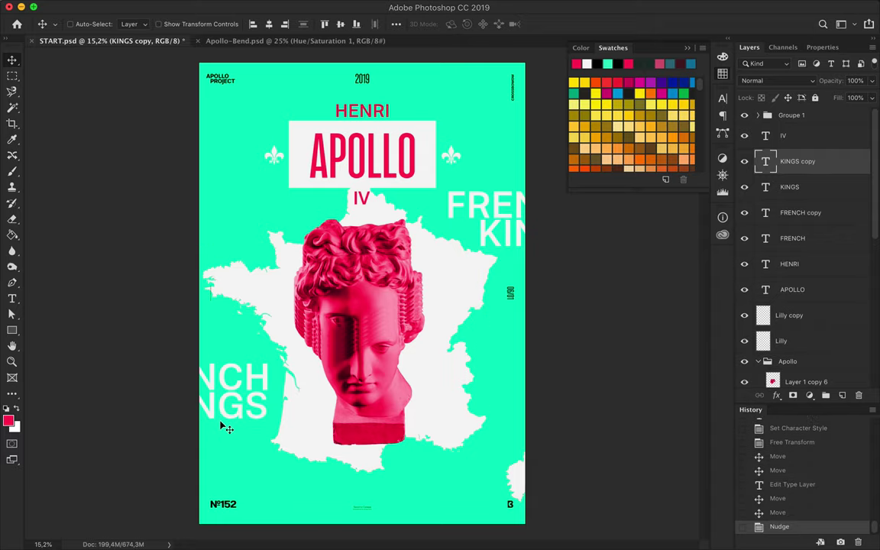
{"action": "scroll", "coordinate": [221, 426], "scroll_direction": "up", "scroll_amount": 5}
{"action": "scroll", "coordinate": [221, 425], "scroll_direction": "up", "scroll_amount": 5}
{"action": "scroll", "coordinate": [251, 406], "scroll_direction": "down", "scroll_amount": 5}
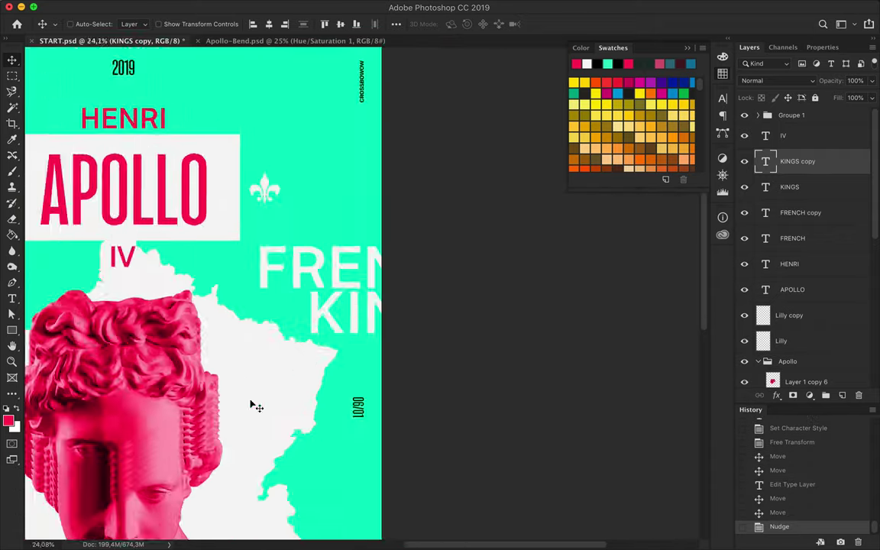
{"action": "scroll", "coordinate": [451, 301], "scroll_direction": "down", "scroll_amount": 3}
{"action": "scroll", "coordinate": [277, 301], "scroll_direction": "up", "scroll_amount": 5}
{"action": "scroll", "coordinate": [279, 304], "scroll_direction": "up", "scroll_amount": 2}
{"action": "scroll", "coordinate": [275, 304], "scroll_direction": "down", "scroll_amount": 5}
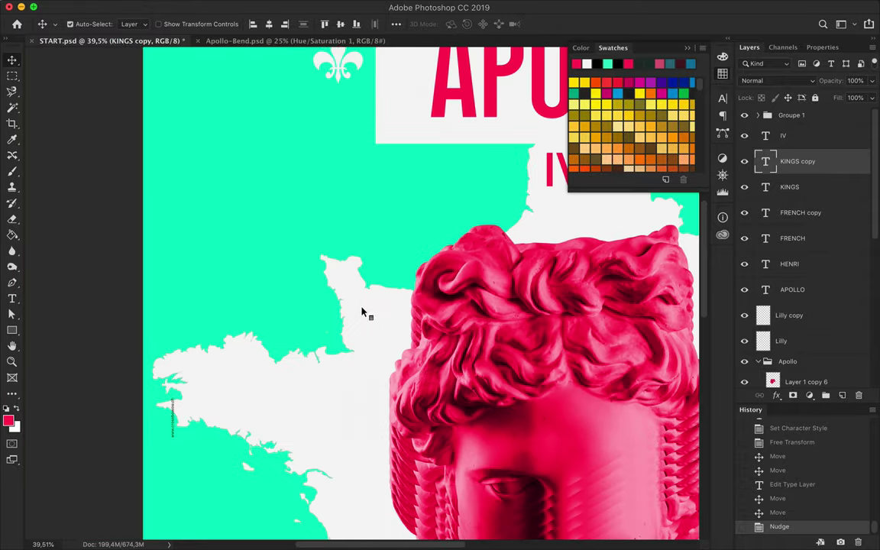
- Select the France map shape with the Magic Wand and inverse, then brush it white
{"action": "left_click", "coordinate": [363, 310], "text": "ctrl"}
{"action": "key", "text": "w"}
{"action": "left_click", "coordinate": [287, 297]}
{"action": "scroll", "coordinate": [286, 296], "scroll_direction": "down", "scroll_amount": 5}
{"action": "key", "text": "ctrl+shift+i"}
{"action": "key", "text": "b"}
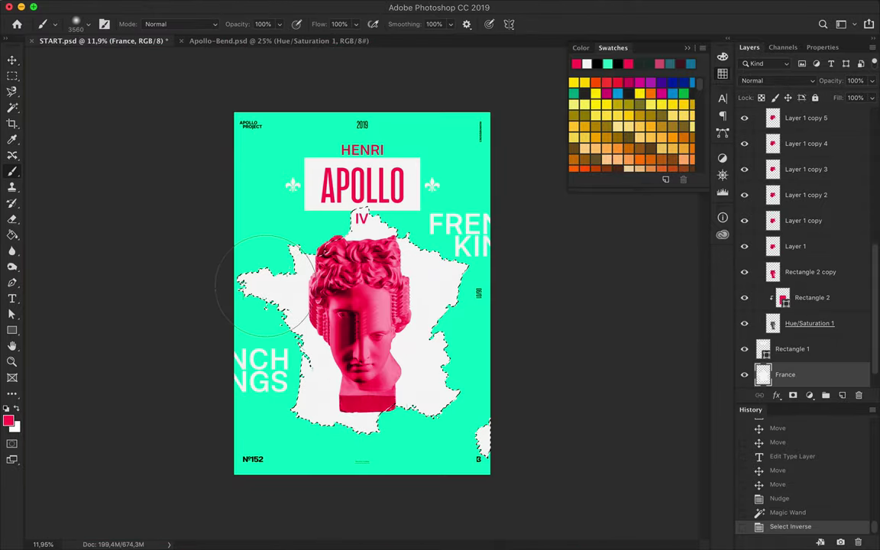
{"action": "left_click", "coordinate": [15, 411]}
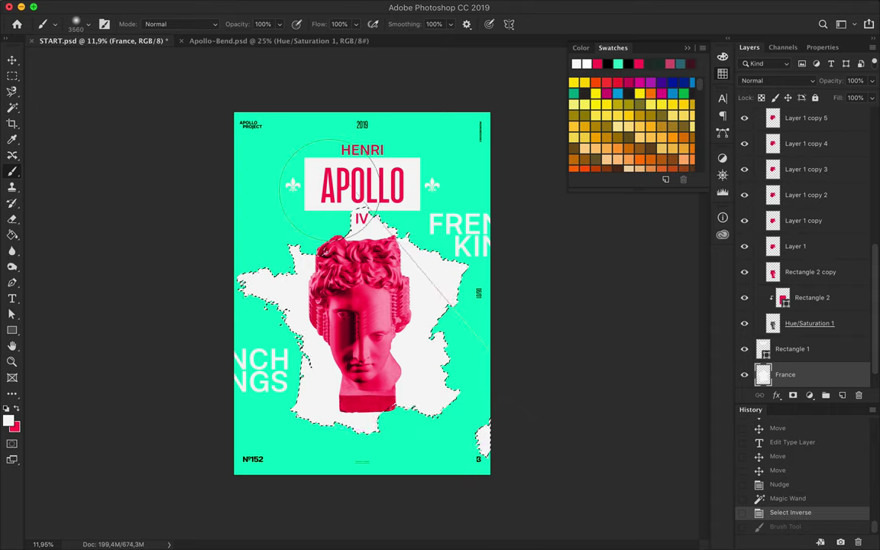
{"action": "left_click_drag", "start_coordinate": [496, 439], "coordinate": [416, 336]}
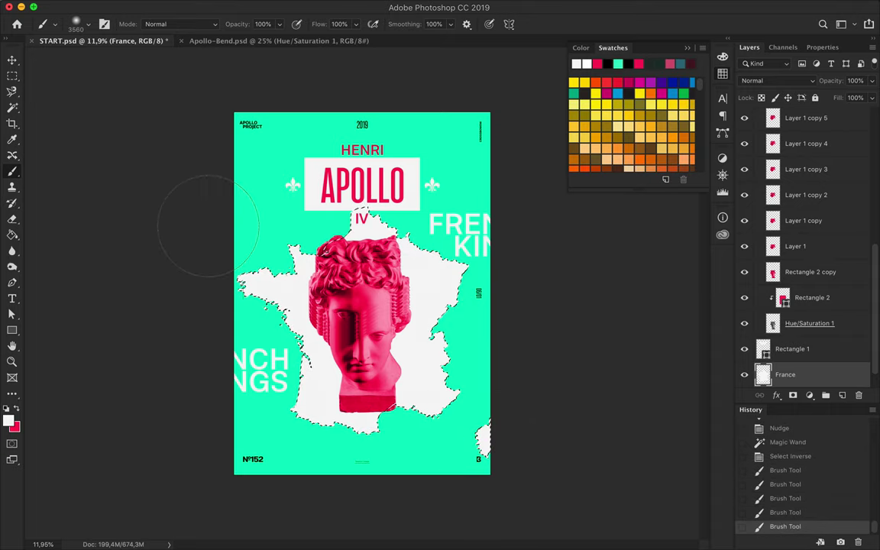
{"action": "key", "text": "v"}
{"action": "key", "text": "ctrl+d"}
- Save the poster document
{"action": "scroll", "coordinate": [426, 240], "scroll_direction": "up", "scroll_amount": 3}
{"action": "scroll", "coordinate": [428, 244], "scroll_direction": "down", "scroll_amount": 1}
{"action": "scroll", "coordinate": [432, 248], "scroll_direction": "up", "scroll_amount": 1}
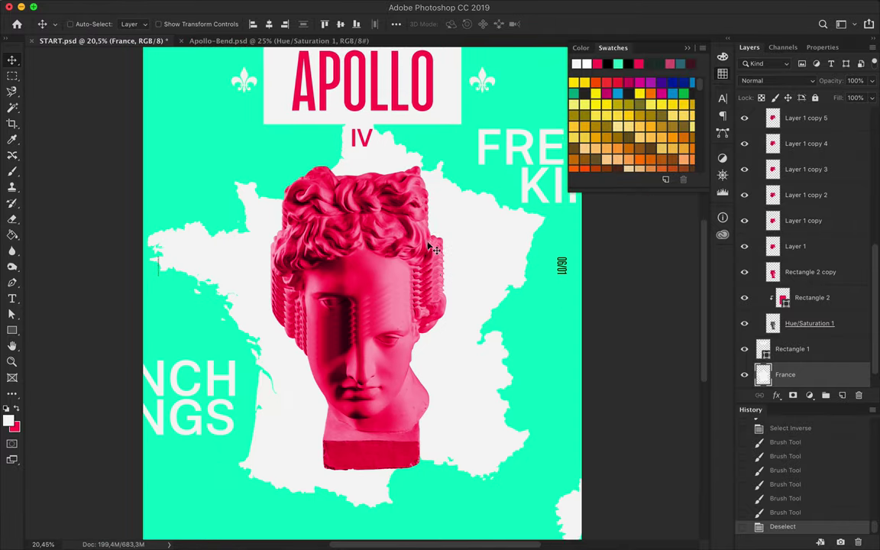
{"action": "scroll", "coordinate": [431, 246], "scroll_direction": "up", "scroll_amount": 2}
{"action": "scroll", "coordinate": [428, 245], "scroll_direction": "down", "scroll_amount": 2}
{"action": "key", "text": "ctrl+s"}
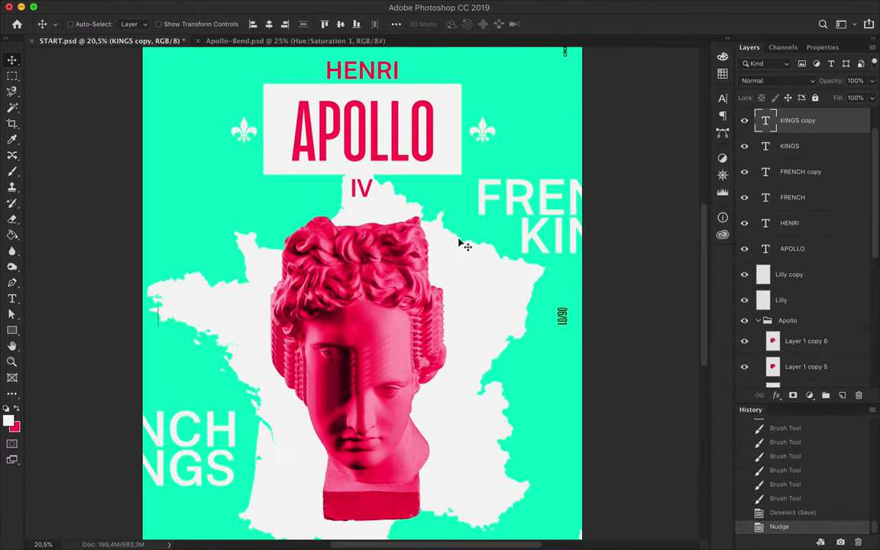
- Copy a FRENCH word below the bust and retype it as #152
{"action": "scroll", "coordinate": [462, 244], "scroll_direction": "up", "scroll_amount": 2}
{"action": "key", "text": "t"}
{"action": "left_click_drag", "start_coordinate": [141, 306], "coordinate": [611, 468]}
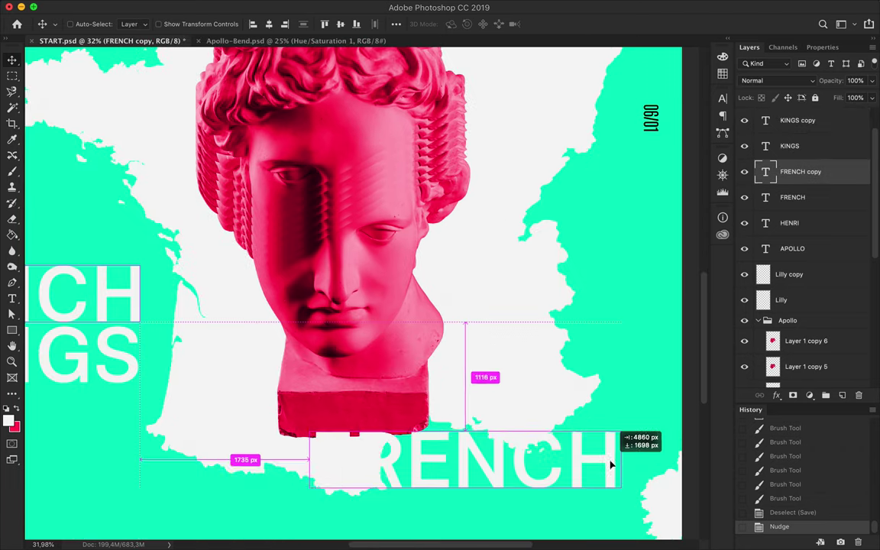
{"action": "double_click", "coordinate": [451, 470]}
{"action": "type", "text": "#152"}
{"action": "key", "text": "ctrl+Return"}
- Shrink the #152 text and color it pink
{"action": "key", "text": "ctrl+t"}
{"action": "key", "text": "Return"}
{"action": "key", "text": "a"}
{"action": "left_click", "coordinate": [722, 74]}
{"action": "key", "text": "alt+BackSpace"}
{"action": "key", "text": "ctrl+t"}
{"action": "key", "text": "Return"}
- Place #152 just below the bust's base and drop a copy at upper left
{"action": "key", "text": "v"}
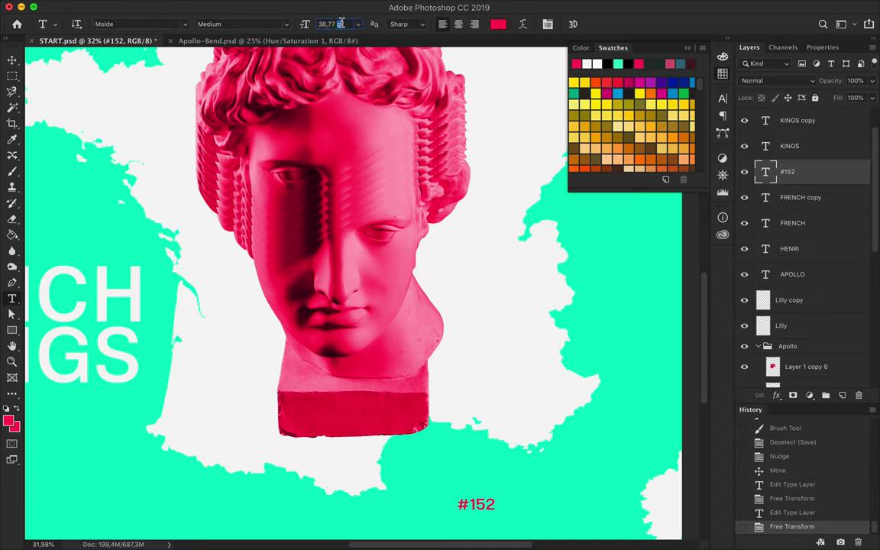
{"action": "left_click_drag", "start_coordinate": [417, 451], "coordinate": [418, 455]}
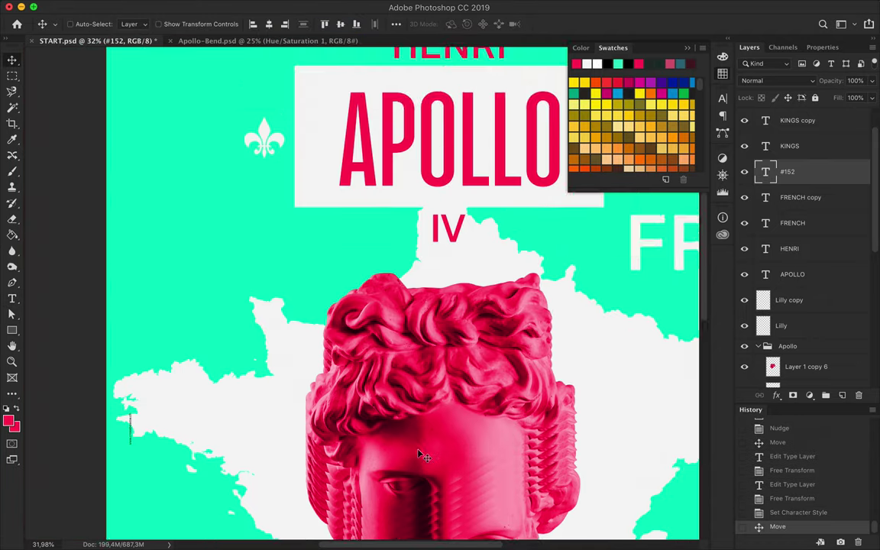
{"action": "scroll", "coordinate": [425, 458], "scroll_direction": "down", "scroll_amount": 3}
{"action": "left_click_drag", "start_coordinate": [524, 296], "coordinate": [262, 164]}
{"action": "scroll", "coordinate": [264, 208], "scroll_direction": "up", "scroll_amount": 5}
{"action": "key", "text": "t"}
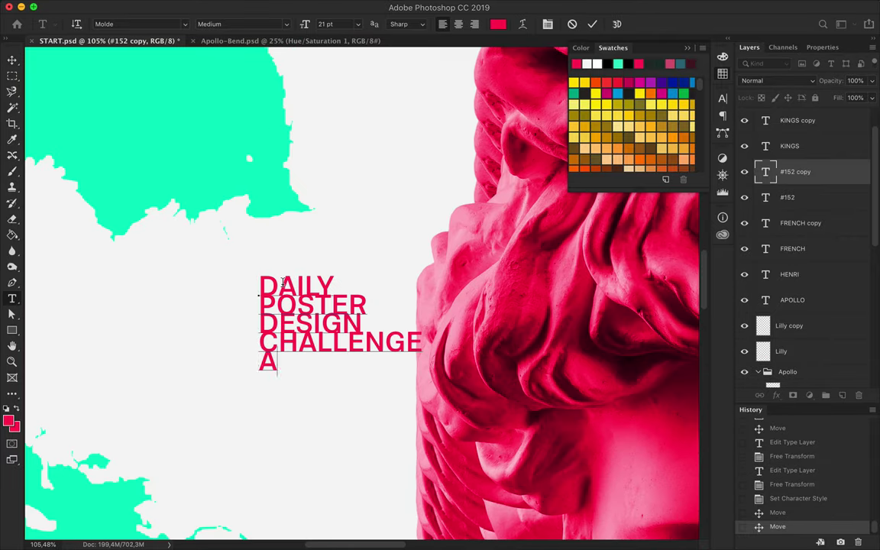
- Set the DAILY POSTER DESIGN CHALLENGE APOLLO 365° caption's leading to 20 pt
{"action": "key", "text": "ctrl+Return"}
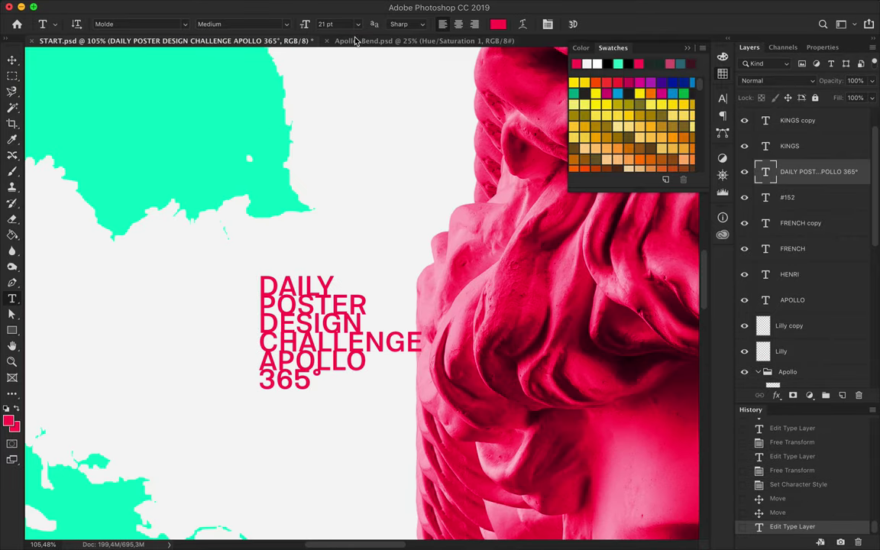
{"action": "left_click", "coordinate": [547, 23]}
{"action": "left_click", "coordinate": [672, 124]}
{"action": "type", "text": "20"}
{"action": "key", "text": "Return"}
{"action": "key", "text": "v"}
- Nudge the caption left beside the bust, fit the poster in view, and type a 3
{"action": "double_click", "coordinate": [306, 342]}
{"action": "key", "text": "ctrl+Return"}
{"action": "key", "text": "v"}
{"action": "left_click_drag", "start_coordinate": [305, 343], "coordinate": [278, 343]}
{"action": "key", "text": "ctrl+0"}
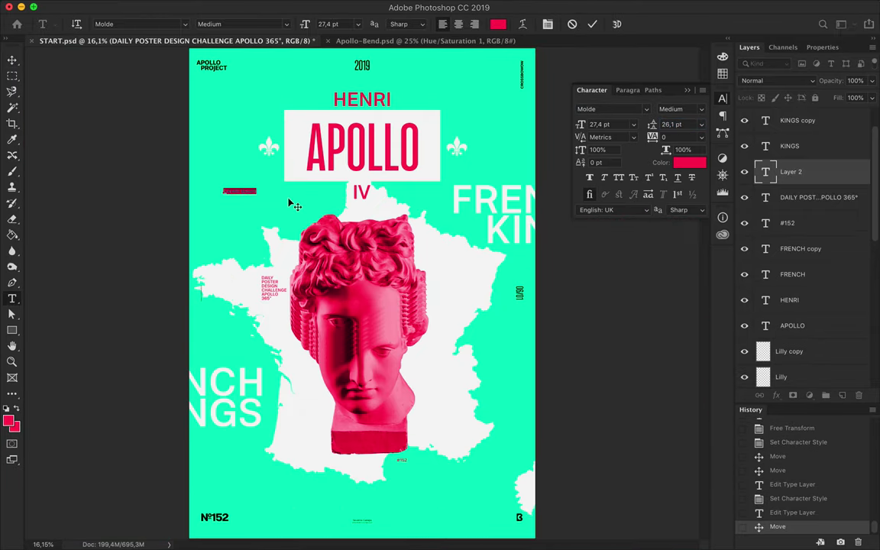
{"action": "type", "text": "3"}
{"action": "key", "text": "ctrl+Return"}
{"action": "key", "text": "ctrl+t"}
- Enlarge the 3 at upper left and copy it to the right side as 6
{"action": "left_click_drag", "start_coordinate": [259, 233], "coordinate": [259, 177]}
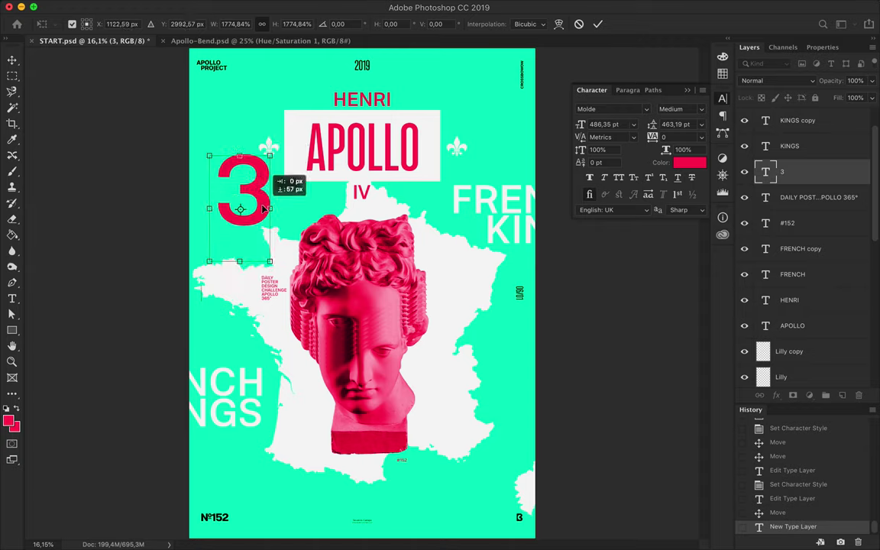
{"action": "key", "text": "Return"}
{"action": "left_click_drag", "start_coordinate": [397, 240], "coordinate": [641, 370]}
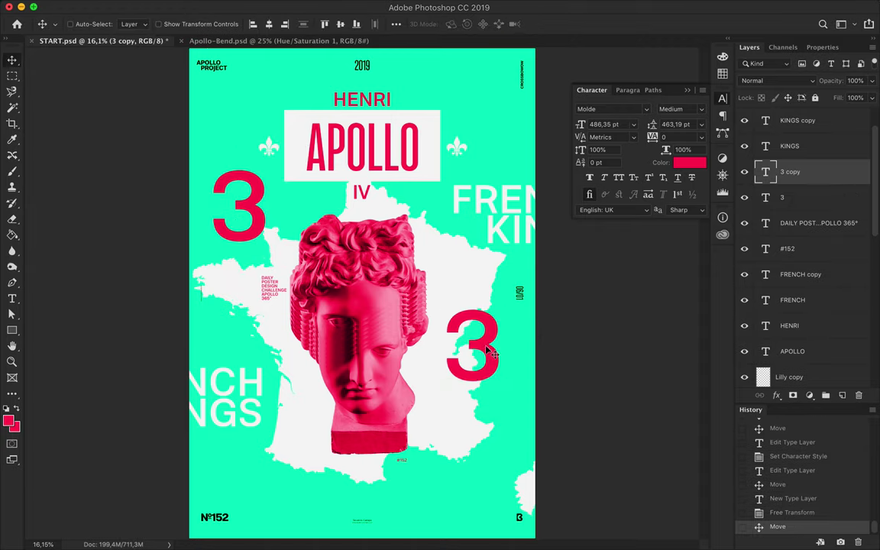
{"action": "key", "text": "t"}
{"action": "double_click", "coordinate": [480, 339]}
{"action": "type", "text": "5"}
{"action": "double_click", "coordinate": [480, 338]}
{"action": "type", "text": "6"}
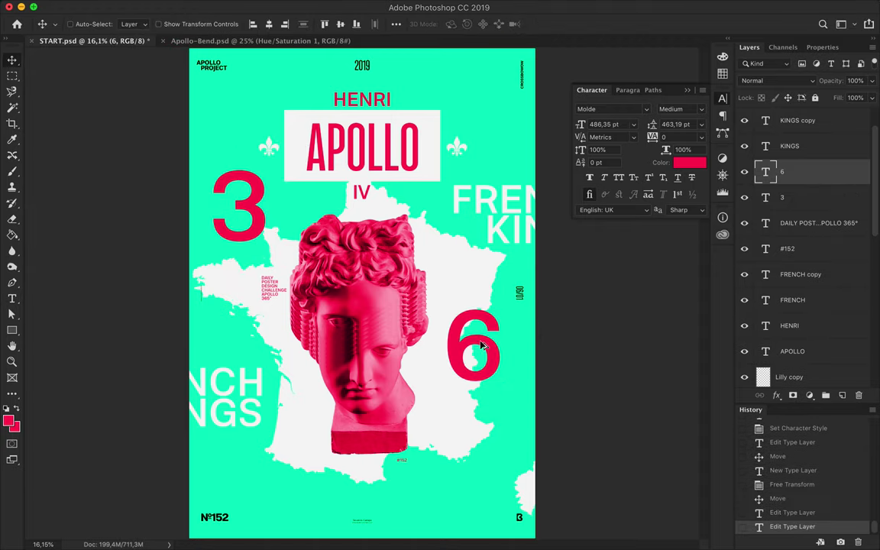
- Copy the numeral near the bottom as 5° and nudge it slightly left
{"action": "left_click_drag", "start_coordinate": [461, 339], "coordinate": [291, 481]}
{"action": "type", "text": "5"}
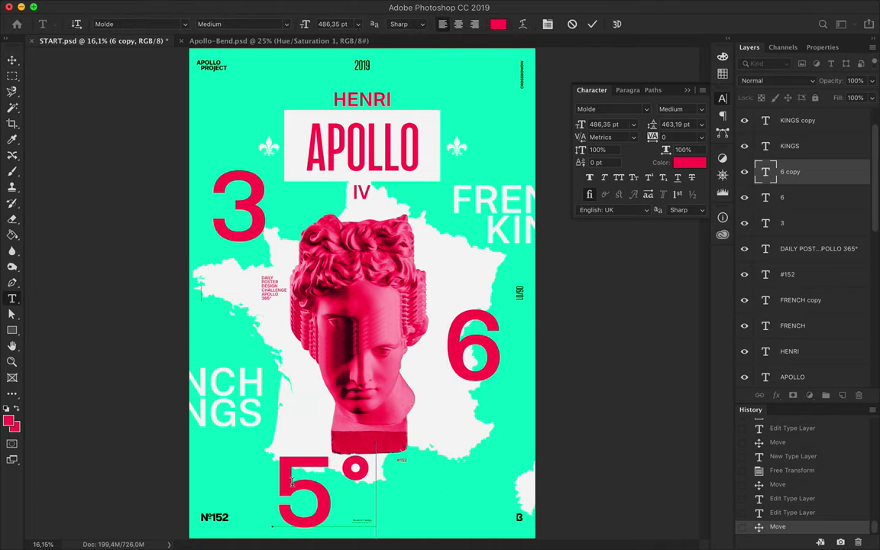
{"action": "key", "text": "ctrl+Return"}
{"action": "key", "text": "v"}
{"action": "scroll", "coordinate": [309, 475], "scroll_direction": "down", "scroll_amount": 1}
{"action": "scroll", "coordinate": [308, 475], "scroll_direction": "down", "scroll_amount": 1}
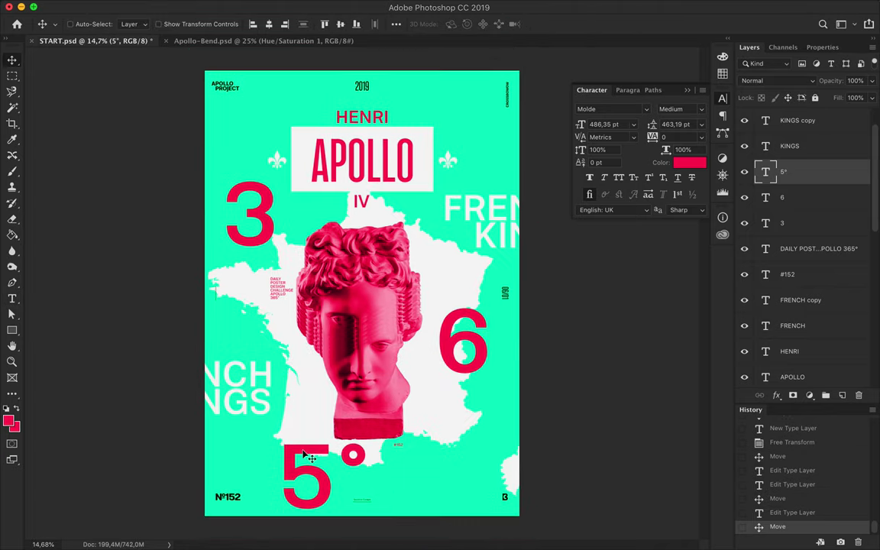
{"action": "left_click_drag", "start_coordinate": [309, 476], "coordinate": [281, 454]}
{"action": "scroll", "coordinate": [440, 272], "scroll_direction": "up", "scroll_amount": 2}
{"action": "scroll", "coordinate": [440, 270], "scroll_direction": "up", "scroll_amount": 3}
- Draw a diagonal line at the poster's top edge as a shape with a red stroke
{"action": "key", "text": "p"}
{"action": "left_click", "coordinate": [299, 117]}
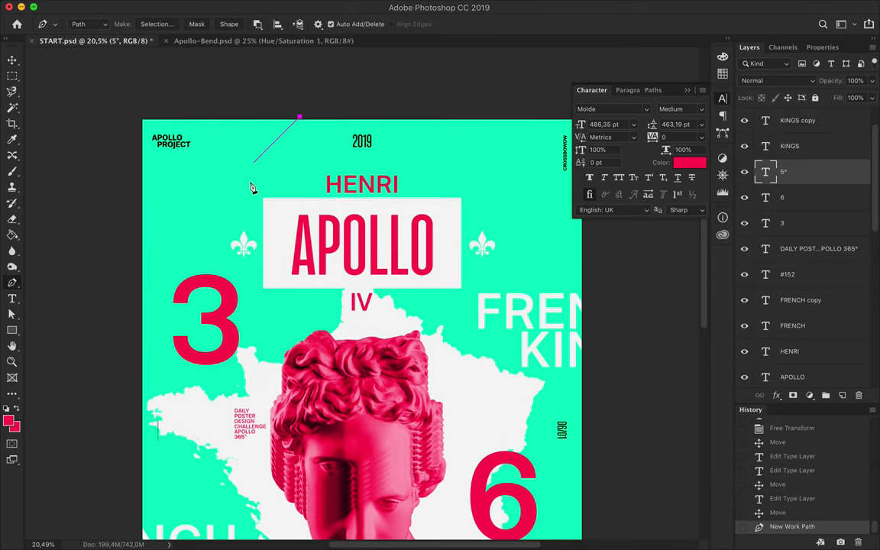
{"action": "key", "text": "v"}
{"action": "scroll", "coordinate": [300, 137], "scroll_direction": "up", "scroll_amount": 1}
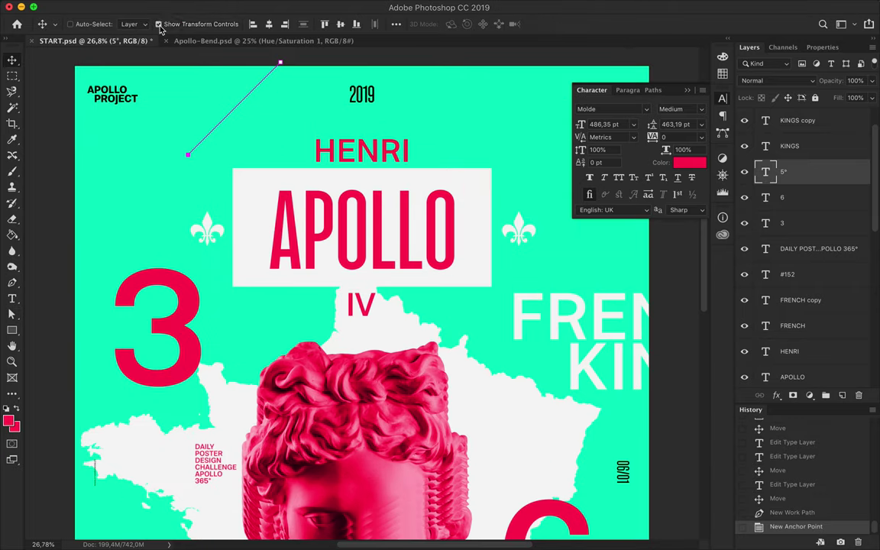
{"action": "left_click", "coordinate": [723, 73]}
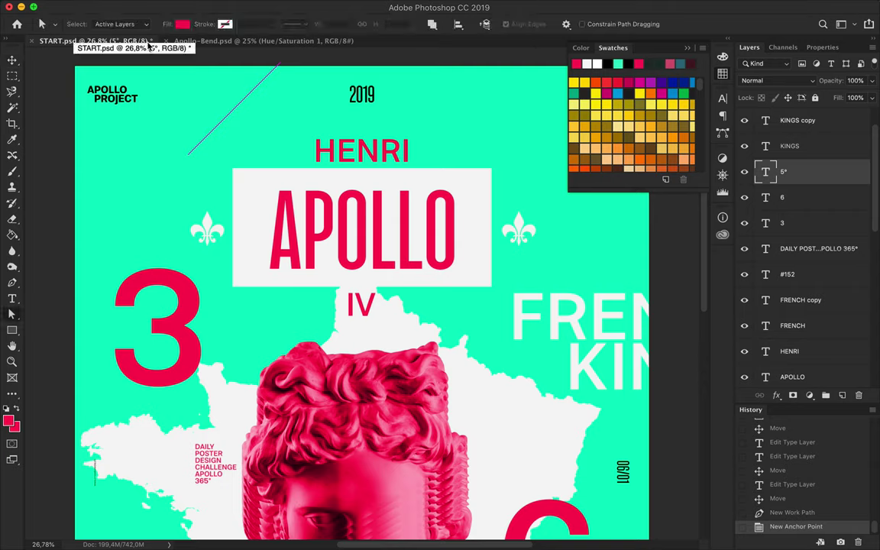
{"action": "left_click", "coordinate": [236, 24]}
{"action": "left_click", "coordinate": [225, 24]}
{"action": "left_click", "coordinate": [146, 99]}
{"action": "left_click", "coordinate": [261, 23]}
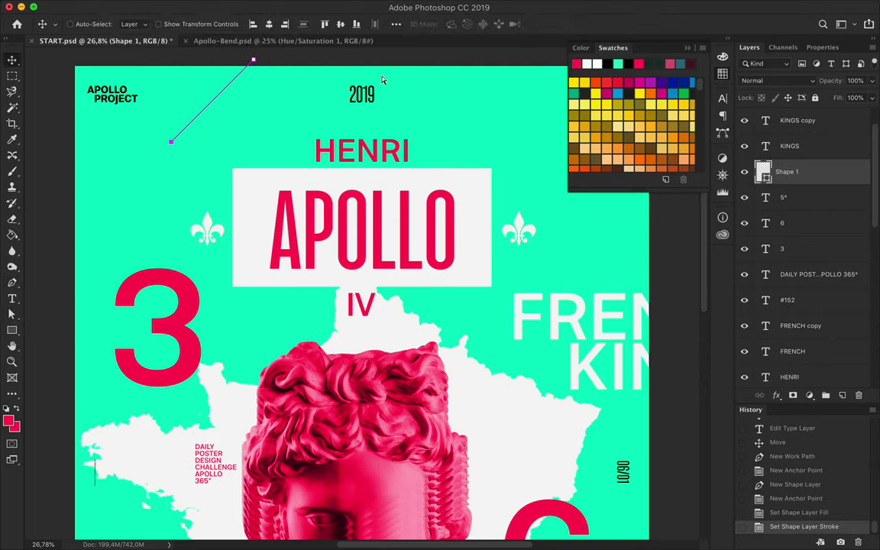
- Duplicate the diagonal line and group the three lines
{"action": "key", "text": "v"}
{"action": "scroll", "coordinate": [254, 108], "scroll_direction": "up", "scroll_amount": 3}
{"action": "left_click_drag", "start_coordinate": [192, 117], "coordinate": [228, 159]}
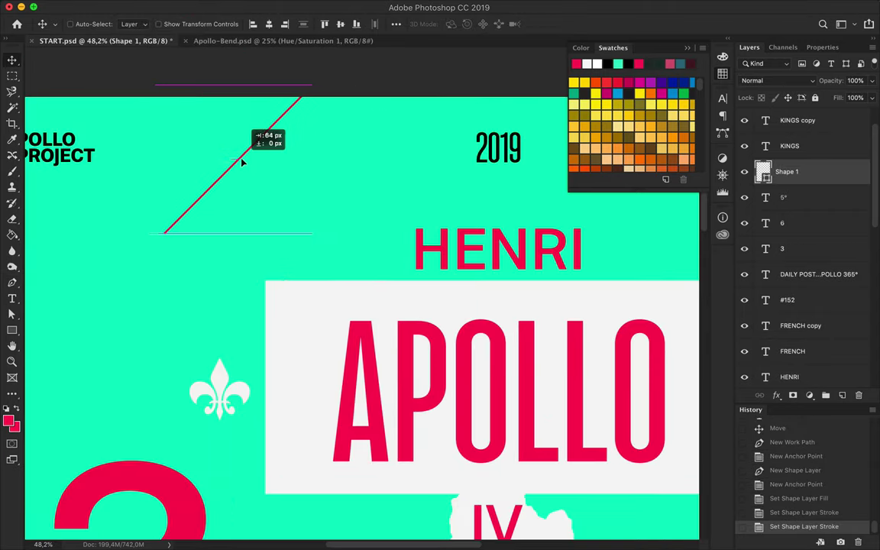
{"action": "left_click", "coordinate": [794, 223], "text": "shift"}
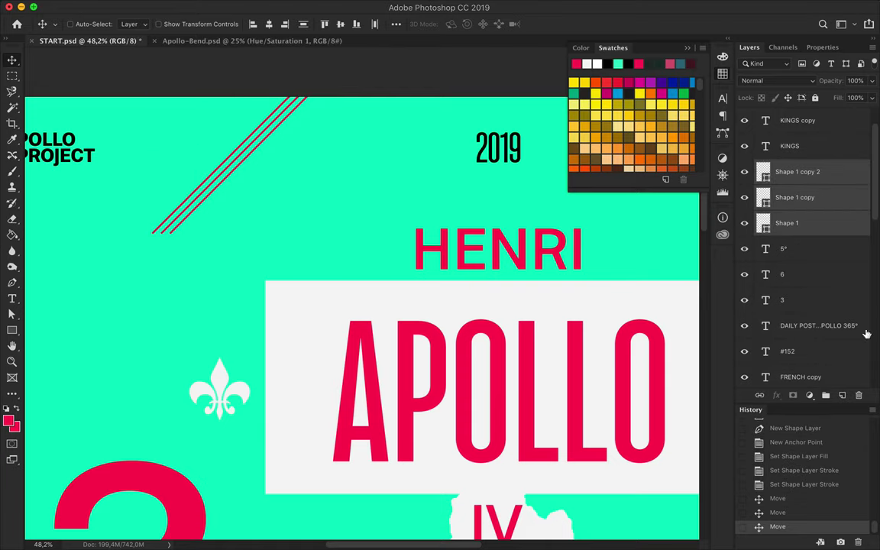
{"action": "key", "text": "ctrl+g"}
- Duplicate the stripes repeatedly to widen the band across the top
{"action": "left_click", "coordinate": [757, 166]}
{"action": "left_click_drag", "start_coordinate": [236, 181], "coordinate": [206, 177]}
{"action": "scroll", "coordinate": [210, 176], "scroll_direction": "up", "scroll_amount": 2}
{"action": "left_click", "coordinate": [809, 313], "text": "shift"}
{"action": "left_click_drag", "start_coordinate": [152, 230], "coordinate": [359, 228]}
{"action": "mouse_move", "coordinate": [413, 239]}
{"action": "left_mouse_down"}
{"action": "mouse_move", "coordinate": [503, 246]}
{"action": "mouse_move", "coordinate": [564, 274]}
{"action": "left_mouse_up"}
- Try reordering the stripe group in the layer stack, undo it, and select the group
{"action": "scroll", "coordinate": [502, 246], "scroll_direction": "down", "scroll_amount": 1}
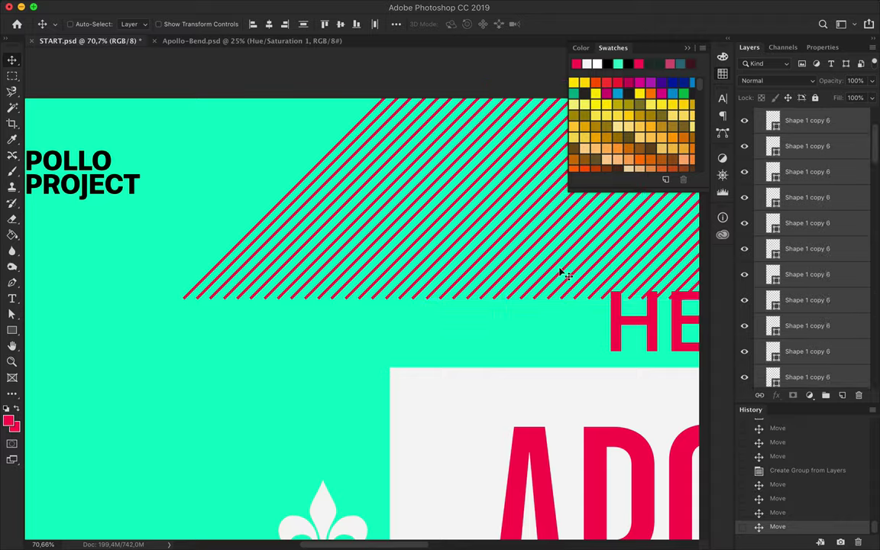
{"action": "scroll", "coordinate": [564, 273], "scroll_direction": "down", "scroll_amount": 2}
{"action": "scroll", "coordinate": [561, 277], "scroll_direction": "down", "scroll_amount": 3}
{"action": "scroll", "coordinate": [562, 276], "scroll_direction": "down", "scroll_amount": 1}
{"action": "scroll", "coordinate": [814, 241], "scroll_direction": "down", "scroll_amount": 3}
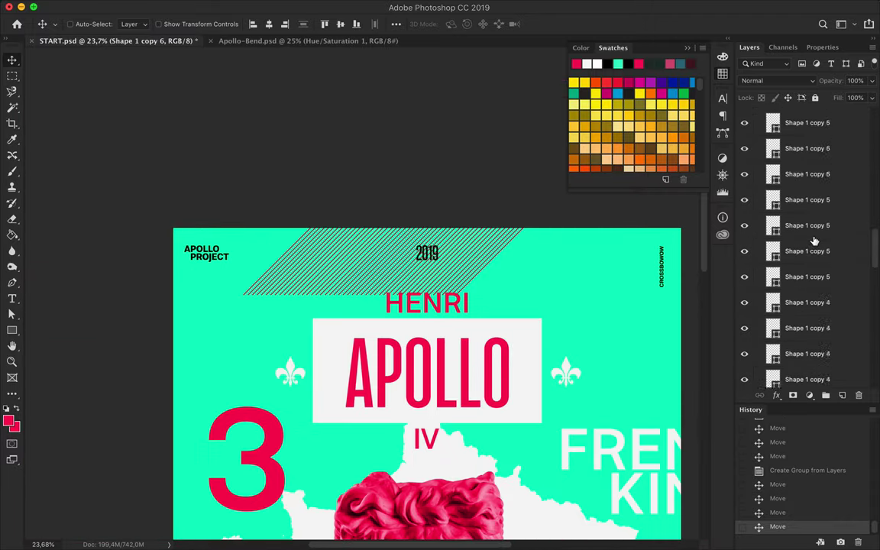
{"action": "left_click_drag", "start_coordinate": [814, 241], "coordinate": [813, 191]}
{"action": "key", "text": "ctrl+z"}
{"action": "left_click", "coordinate": [758, 207]}
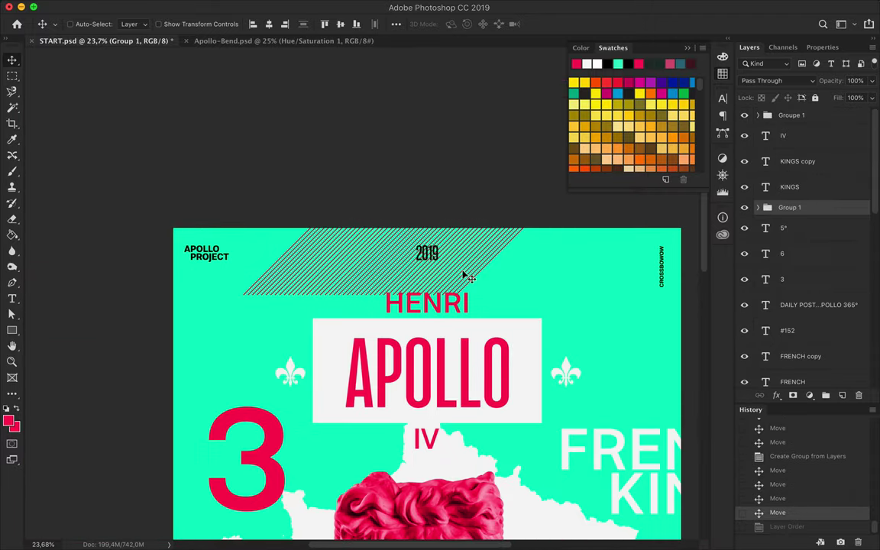
- Move the stripe band onto the statue area, merge a copy, and trim it to a rectangle
{"action": "left_click_drag", "start_coordinate": [466, 275], "coordinate": [513, 366]}
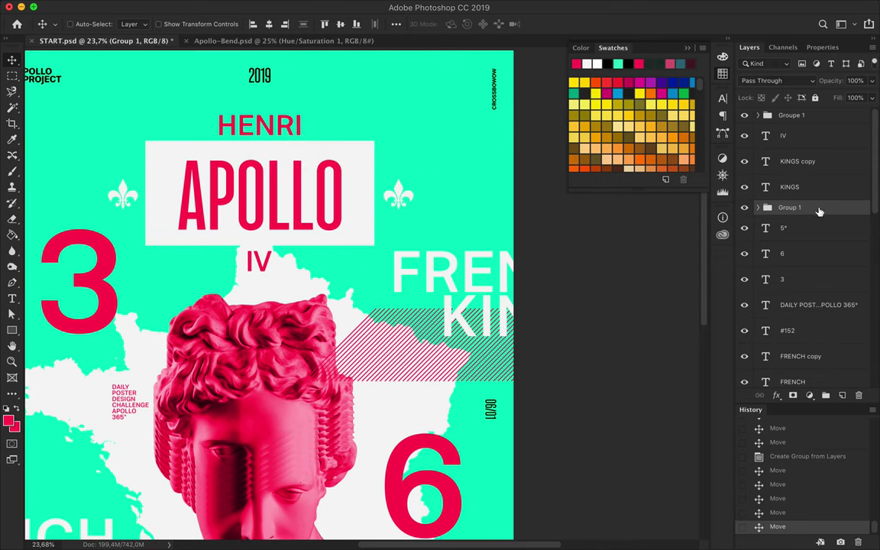
{"action": "left_click_drag", "start_coordinate": [817, 206], "coordinate": [817, 212]}
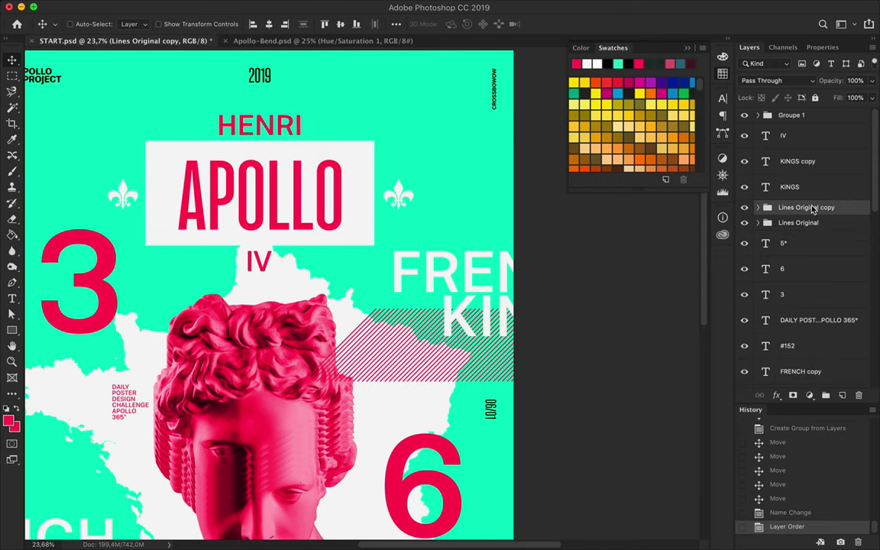
{"action": "key", "text": "ctrl+e"}
{"action": "scroll", "coordinate": [365, 311], "scroll_direction": "up", "scroll_amount": 5}
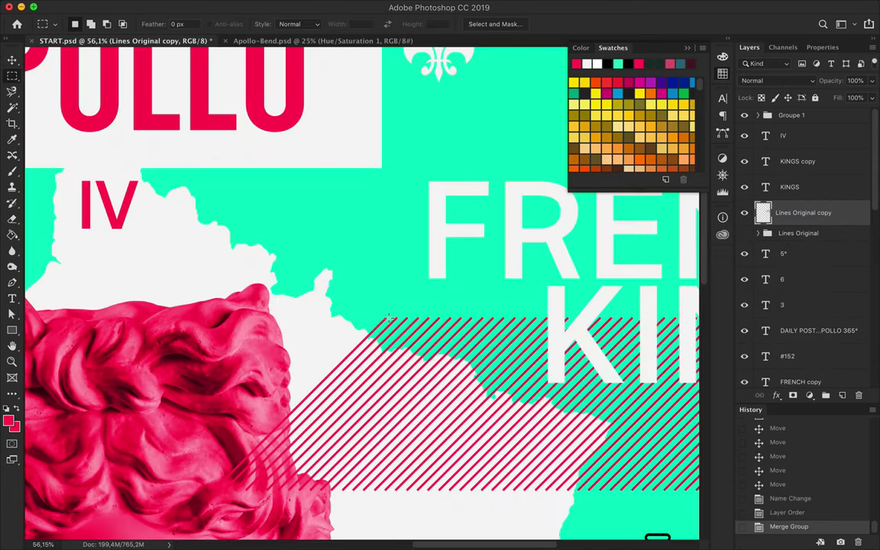
{"action": "left_click_drag", "start_coordinate": [655, 471], "coordinate": [663, 485]}
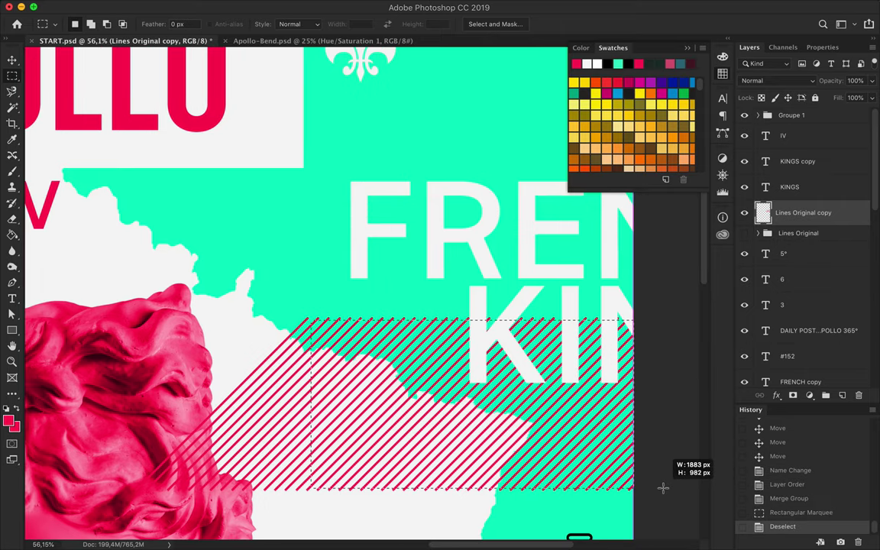
{"action": "key", "text": "ctrl+shift+i"}
{"action": "key", "text": "Delete"}
{"action": "key", "text": "ctrl+d"}
{"action": "key", "text": "v"}
- Copy the hatched patch to the lower left and to the poster's bottom
{"action": "scroll", "coordinate": [478, 325], "scroll_direction": "down", "scroll_amount": 6}
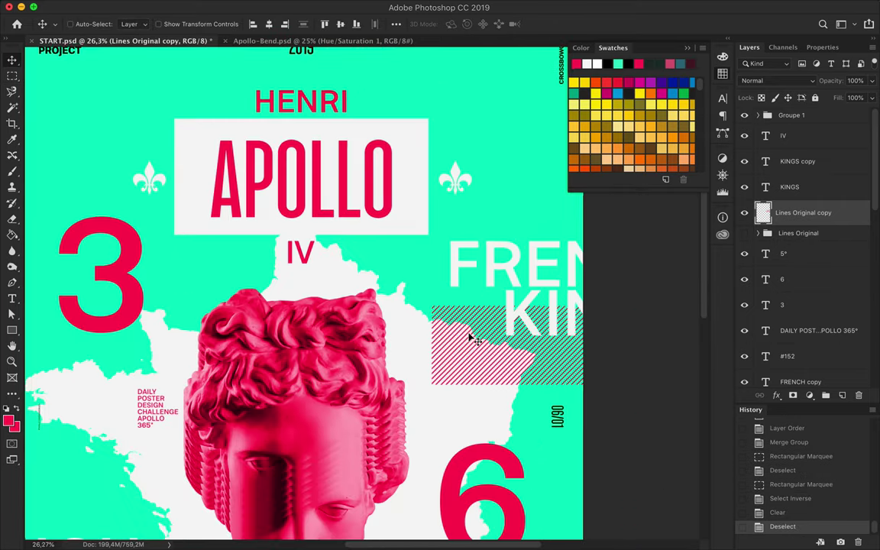
{"action": "key", "text": "ctrl+t"}
{"action": "mouse_move", "coordinate": [486, 304]}
{"action": "left_mouse_down"}
{"action": "mouse_move", "coordinate": [222, 424]}
{"action": "mouse_move", "coordinate": [225, 433]}
{"action": "mouse_move", "coordinate": [220, 346]}
{"action": "mouse_move", "coordinate": [207, 327]}
{"action": "left_mouse_up"}
{"action": "key", "text": "Return"}
{"action": "scroll", "coordinate": [515, 388], "scroll_direction": "down", "scroll_amount": 2}
{"action": "left_click_drag", "start_coordinate": [806, 212], "coordinate": [802, 263]}
{"action": "mouse_move", "coordinate": [504, 176]}
{"action": "left_mouse_down"}
{"action": "mouse_move", "coordinate": [485, 410]}
{"action": "mouse_move", "coordinate": [492, 458]}
{"action": "mouse_move", "coordinate": [480, 506]}
{"action": "left_mouse_up"}
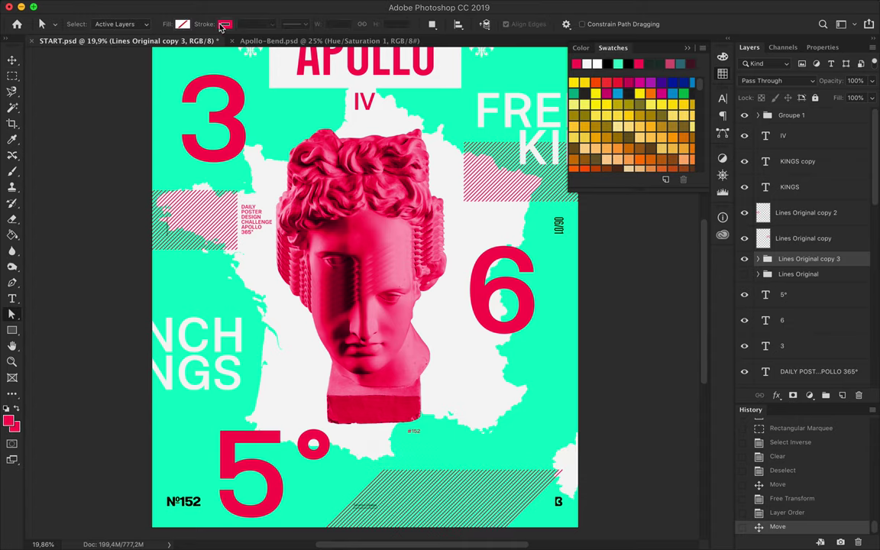
- Make the bottom stripes' stroke off-white #f5f5f5 and merge them into one layer
{"action": "left_click", "coordinate": [760, 260]}
{"action": "left_click", "coordinate": [225, 24]}
{"action": "left_click", "coordinate": [280, 40]}
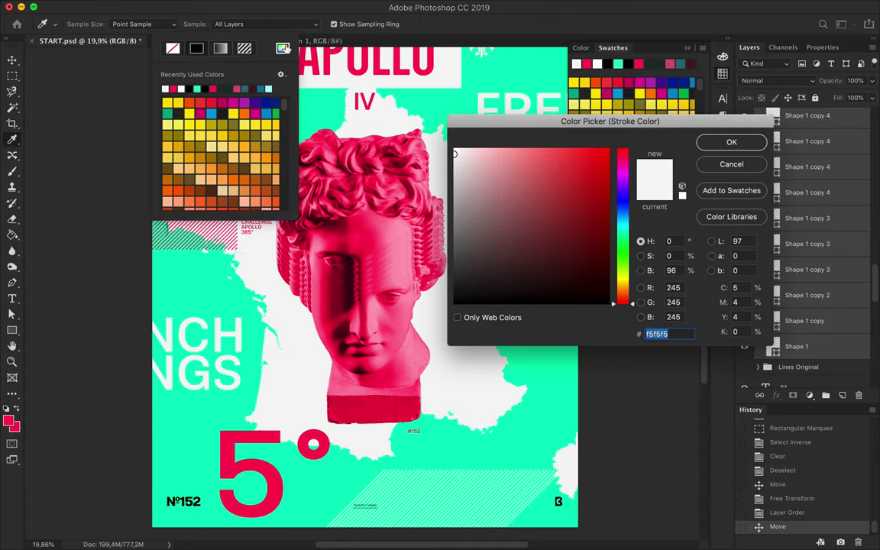
{"action": "left_click", "coordinate": [730, 141]}
{"action": "key", "text": "v"}
{"action": "scroll", "coordinate": [421, 473], "scroll_direction": "up", "scroll_amount": 2}
{"action": "scroll", "coordinate": [413, 395], "scroll_direction": "up", "scroll_amount": 2}
{"action": "key", "text": "m"}
{"action": "key", "text": "ctrl+e"}
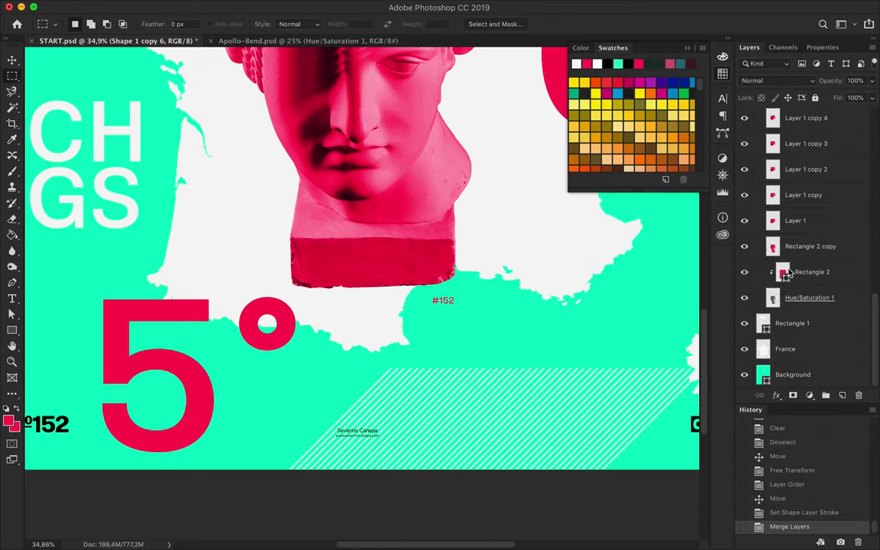
- Trim the off-white hatching to a rectangle by deleting everything outside it
{"action": "scroll", "coordinate": [784, 297], "scroll_direction": "up", "scroll_amount": 5}
{"action": "scroll", "coordinate": [784, 297], "scroll_direction": "up", "scroll_amount": 2}
{"action": "scroll", "coordinate": [382, 368], "scroll_direction": "up", "scroll_amount": 2}
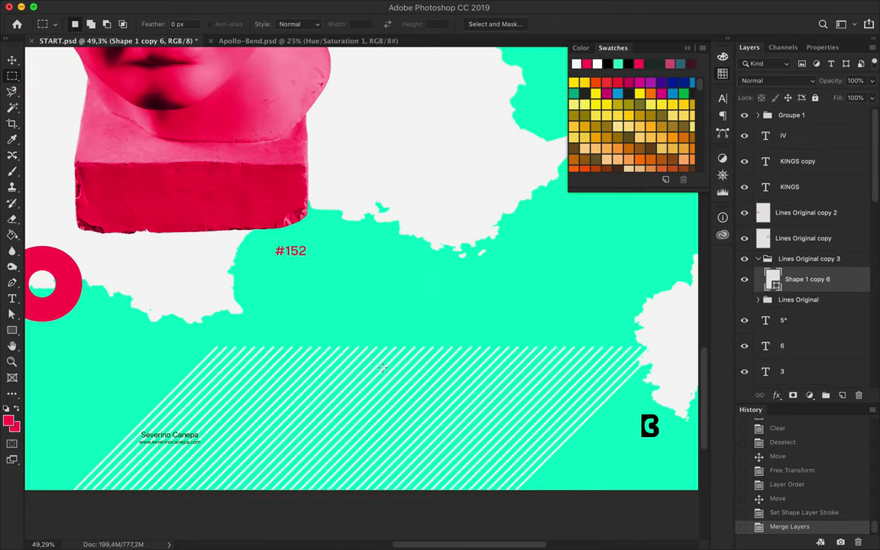
{"action": "left_click_drag", "start_coordinate": [209, 348], "coordinate": [524, 481]}
{"action": "key", "text": "ctrl+shift+i"}
{"action": "key", "text": "Delete"}
- Rasterize the white hatching, delete everything outside the rectangle, and shift the patch up-right
{"action": "key", "text": "Return"}
{"action": "key", "text": "Delete"}
{"action": "key", "text": "Return"}
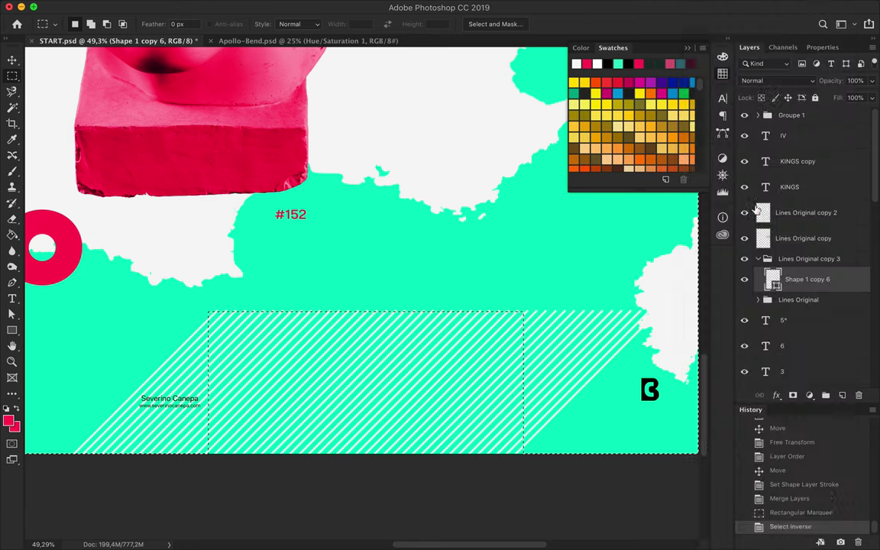
{"action": "key", "text": "Delete"}
{"action": "key", "text": "ctrl+d"}
{"action": "key", "text": "v"}
{"action": "left_click_drag", "start_coordinate": [456, 384], "coordinate": [502, 288]}
- Clear the leftover stripe stub with a rectangular selection
{"action": "key", "text": "m"}
{"action": "left_click_drag", "start_coordinate": [89, 276], "coordinate": [252, 441]}
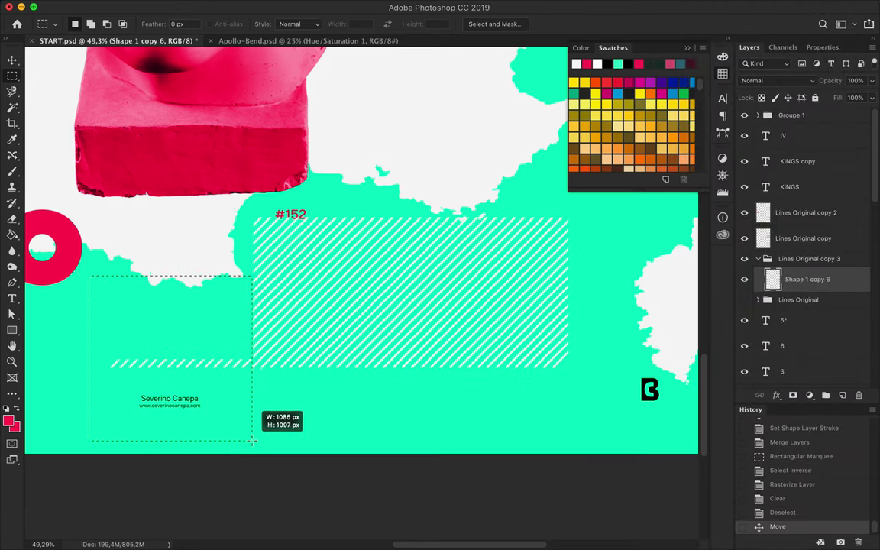
{"action": "key", "text": "Delete"}
{"action": "key", "text": "ctrl+d"}
{"action": "scroll", "coordinate": [256, 361], "scroll_direction": "up", "scroll_amount": 3}
{"action": "scroll", "coordinate": [255, 361], "scroll_direction": "down", "scroll_amount": 2}
- Save the poster and move the hatched rectangle down to the bottom edge
{"action": "key", "text": "ctrl+s"}
{"action": "key", "text": "Return"}
{"action": "key", "text": "v"}
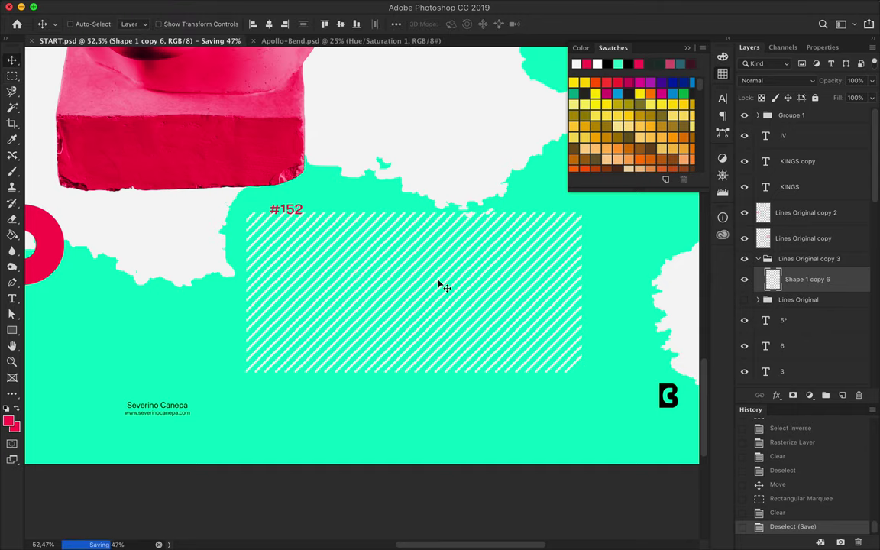
{"action": "left_click_drag", "start_coordinate": [441, 284], "coordinate": [437, 418]}
{"action": "scroll", "coordinate": [471, 453], "scroll_direction": "down", "scroll_amount": 5}
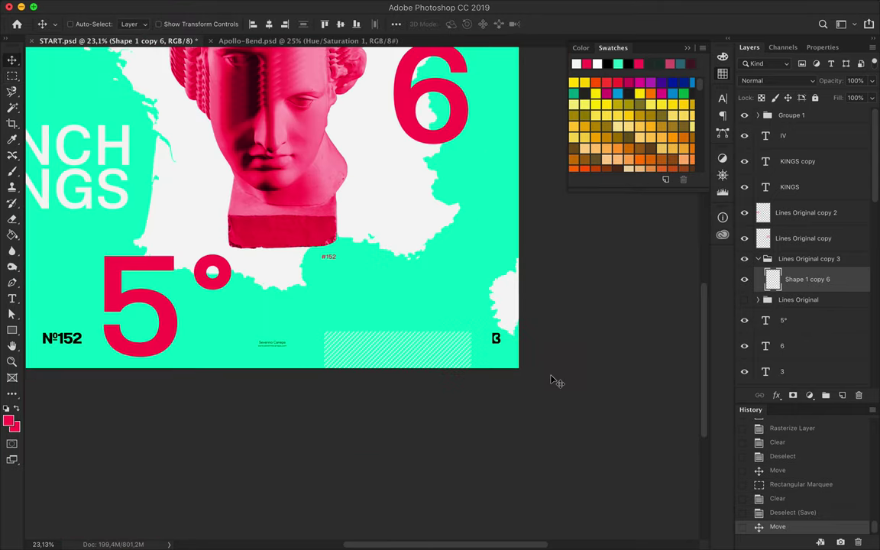
- Copy the white hatched layer up to the poster's top
{"action": "left_click_drag", "start_coordinate": [440, 485], "coordinate": [202, 136]}
{"action": "scroll", "coordinate": [229, 84], "scroll_direction": "up", "scroll_amount": 5}
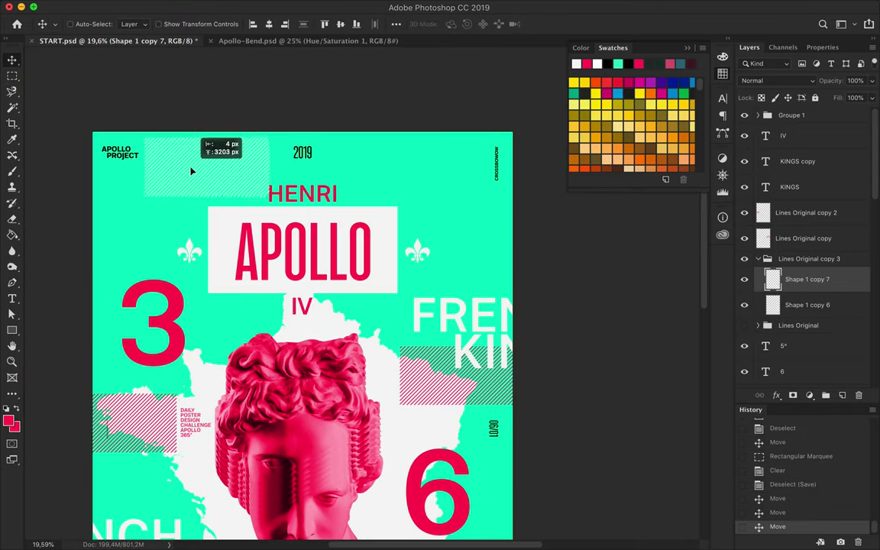
{"action": "scroll", "coordinate": [203, 134], "scroll_direction": "down", "scroll_amount": 5}
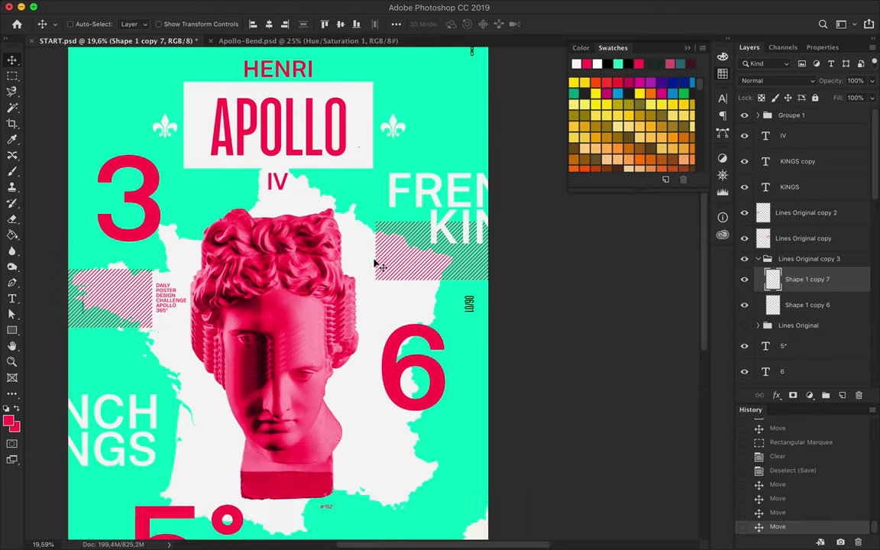
{"action": "scroll", "coordinate": [210, 200], "scroll_direction": "up", "scroll_amount": 5}
- Draw white-filled rectangles behind the APOLLO PROJECT and 2019 labels
{"action": "key", "text": "u"}
{"action": "left_click", "coordinate": [135, 24]}
{"action": "left_click", "coordinate": [25, 80]}
{"action": "left_click", "coordinate": [364, 221]}
{"action": "key", "text": "Escape"}
{"action": "left_click_drag", "start_coordinate": [63, 100], "coordinate": [137, 137]}
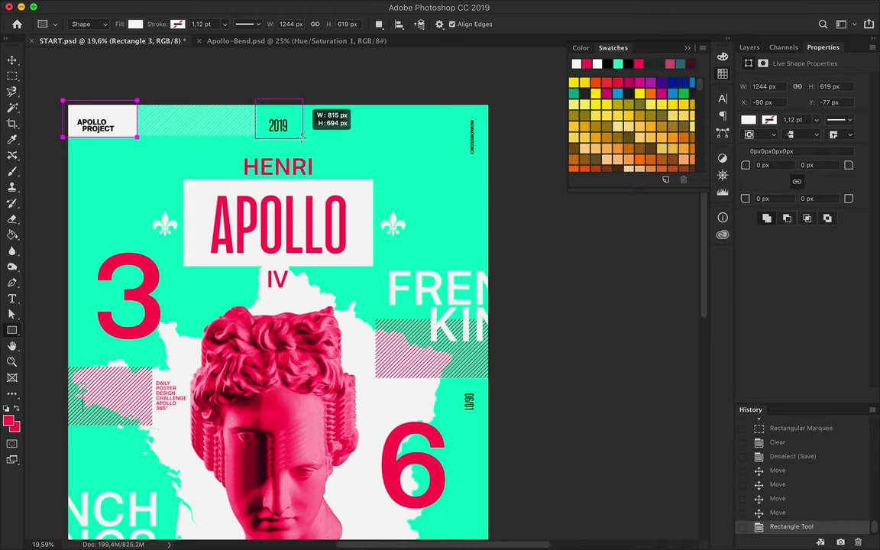
{"action": "left_click_drag", "start_coordinate": [303, 140], "coordinate": [303, 138]}
- Duplicate a white box and centre the copy horizontally on the poster
{"action": "key", "text": "v"}
{"action": "left_click_drag", "start_coordinate": [224, 118], "coordinate": [451, 118]}
{"action": "left_click", "coordinate": [396, 24]}
{"action": "left_click", "coordinate": [390, 123]}
{"action": "scroll", "coordinate": [417, 206], "scroll_direction": "down", "scroll_amount": 3}
{"action": "scroll", "coordinate": [417, 207], "scroll_direction": "up", "scroll_amount": 2}
{"action": "scroll", "coordinate": [418, 206], "scroll_direction": "down", "scroll_amount": 3}
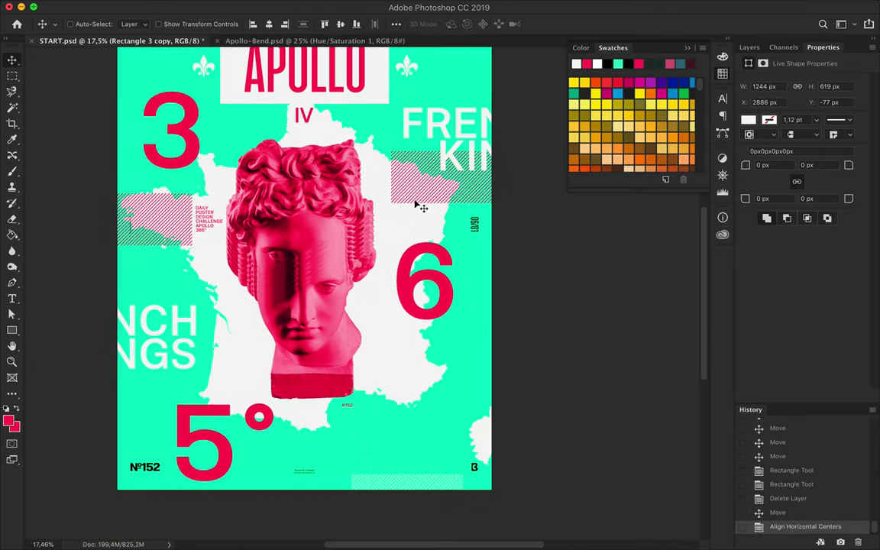
{"action": "scroll", "coordinate": [417, 206], "scroll_direction": "up", "scroll_amount": 3}
{"action": "scroll", "coordinate": [417, 206], "scroll_direction": "up", "scroll_amount": 2}
{"action": "left_click", "coordinate": [322, 220], "text": "ctrl"}
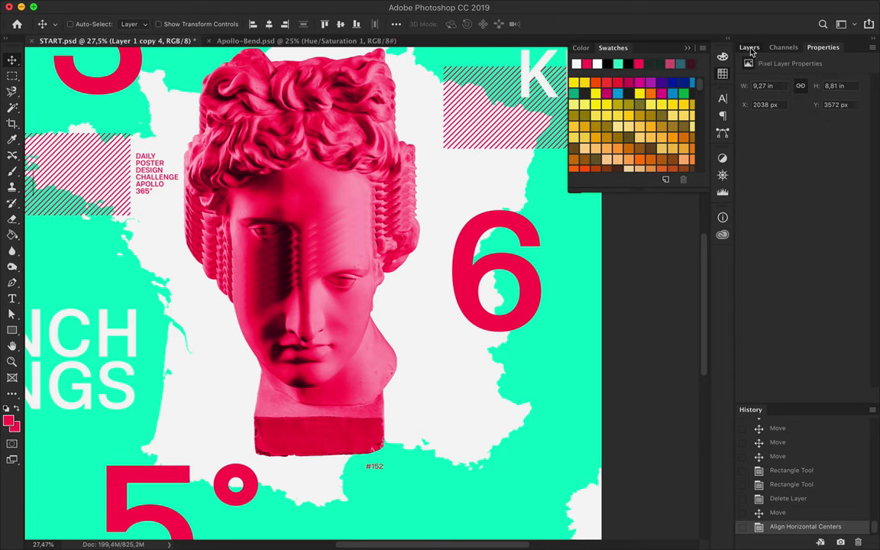
- Draw a teal diagonal line across the bust with a 41,11 pt stroke
{"action": "left_click", "coordinate": [750, 47]}
{"action": "left_click", "coordinate": [135, 23]}
{"action": "scroll", "coordinate": [354, 189], "scroll_direction": "up", "scroll_amount": 2}
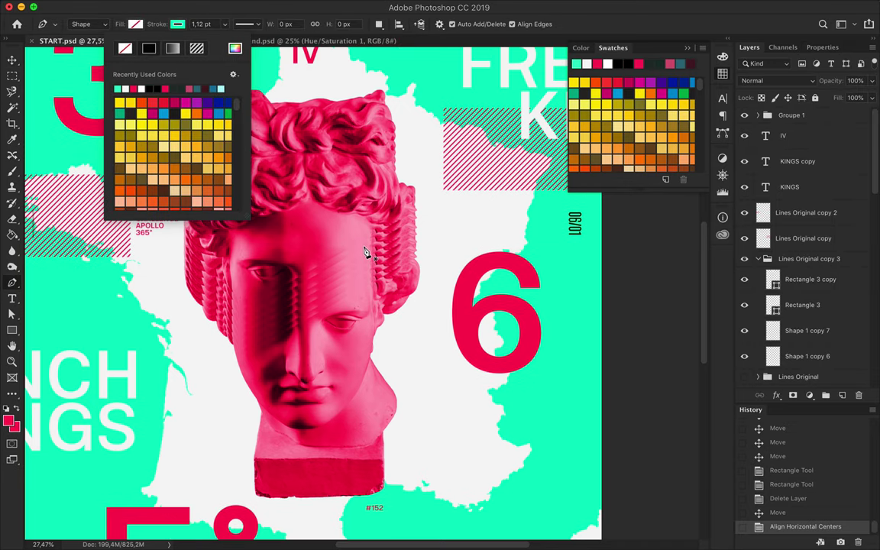
{"action": "left_click", "coordinate": [294, 269]}
{"action": "left_click", "coordinate": [521, 497]}
{"action": "key", "text": "a"}
{"action": "key", "text": "shift+Up"}
{"action": "key", "text": "shift+Up"}
- Duplicate the teal stroke and rotate the copy to cross the first one
{"action": "left_click_drag", "start_coordinate": [354, 330], "coordinate": [259, 321], "text": "alt"}
{"action": "key", "text": "ctrl+t"}
{"action": "mouse_move", "coordinate": [321, 191]}
{"action": "left_mouse_down"}
{"action": "mouse_move", "coordinate": [388, 231]}
{"action": "mouse_move", "coordinate": [354, 194]}
{"action": "left_mouse_up"}
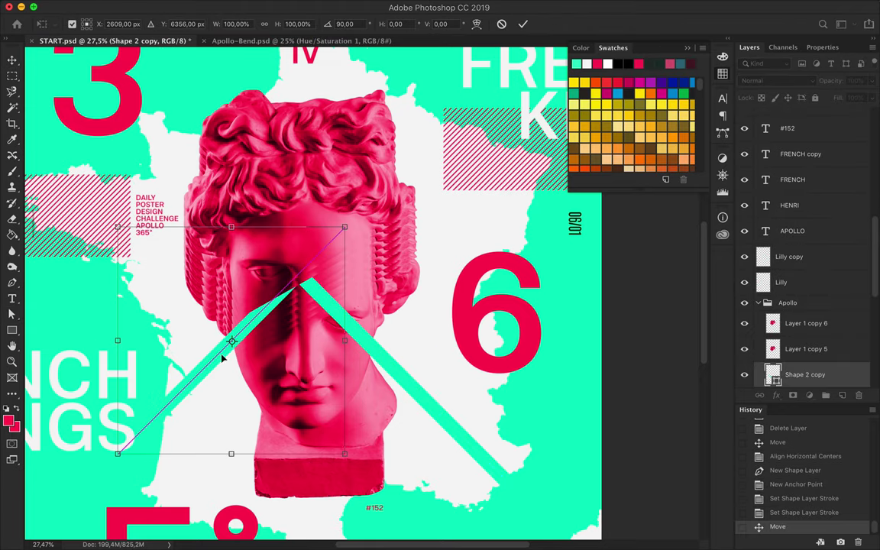
{"action": "left_click_drag", "start_coordinate": [148, 439], "coordinate": [178, 294]}
{"action": "key", "text": "Return"}
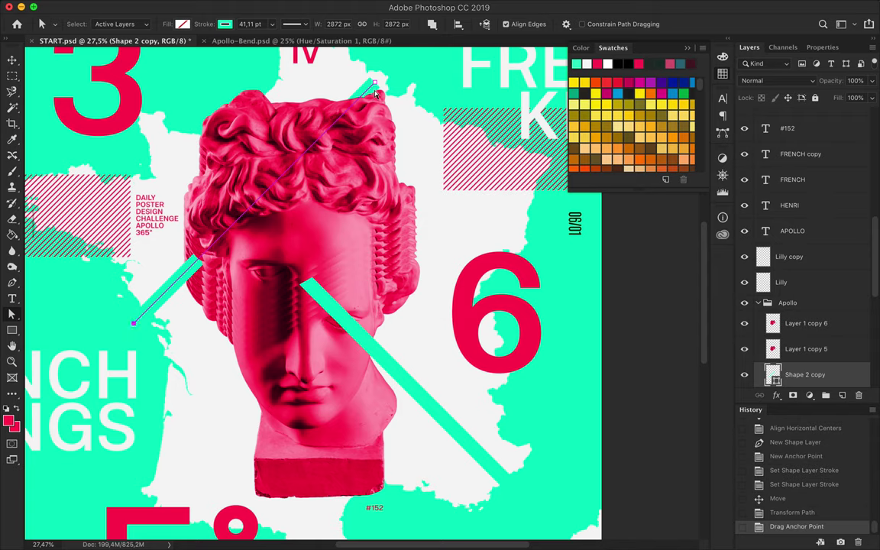
- Confirm the stroke width and drag another teal stroke copy up and right
{"action": "key", "text": "Return"}
{"action": "key", "text": "v"}
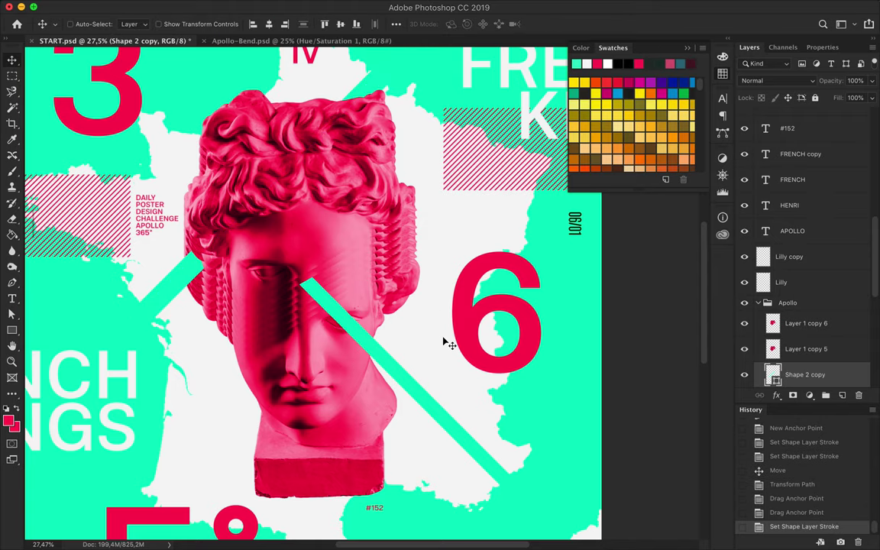
{"action": "scroll", "coordinate": [443, 336], "scroll_direction": "down", "scroll_amount": 2}
{"action": "left_click_drag", "start_coordinate": [219, 341], "coordinate": [403, 204], "text": "alt"}
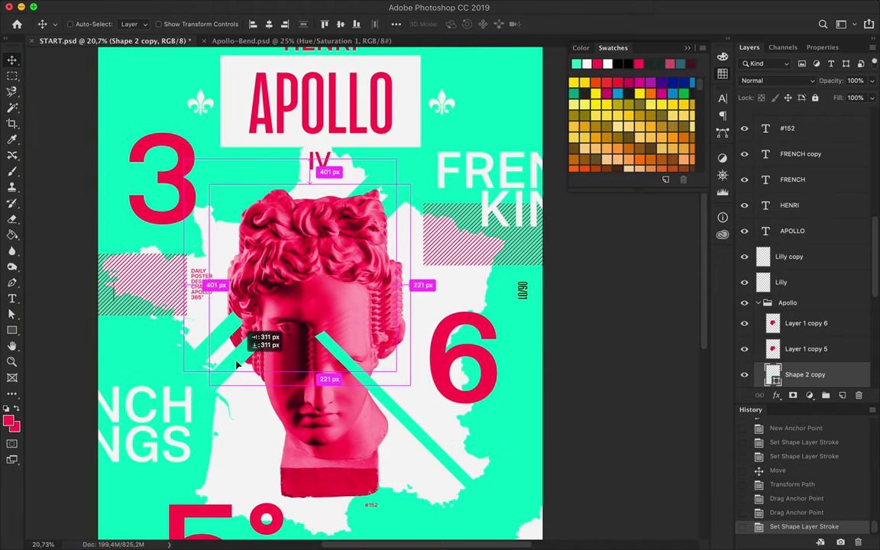
- Place another teal stroke copy lower on the bust and adjust its end point
{"action": "key", "text": "a"}
{"action": "left_click_drag", "start_coordinate": [236, 376], "coordinate": [267, 430]}
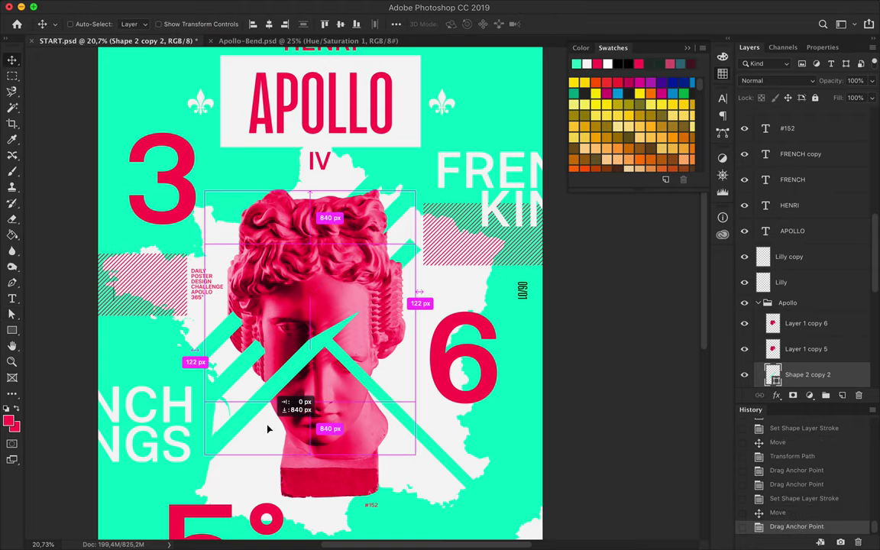
{"action": "key", "text": "a"}
{"action": "left_click_drag", "start_coordinate": [404, 260], "coordinate": [456, 200]}
- Restack the stroke and hatched layers and reposition the Shape 2 striped patch
{"action": "key", "text": "v"}
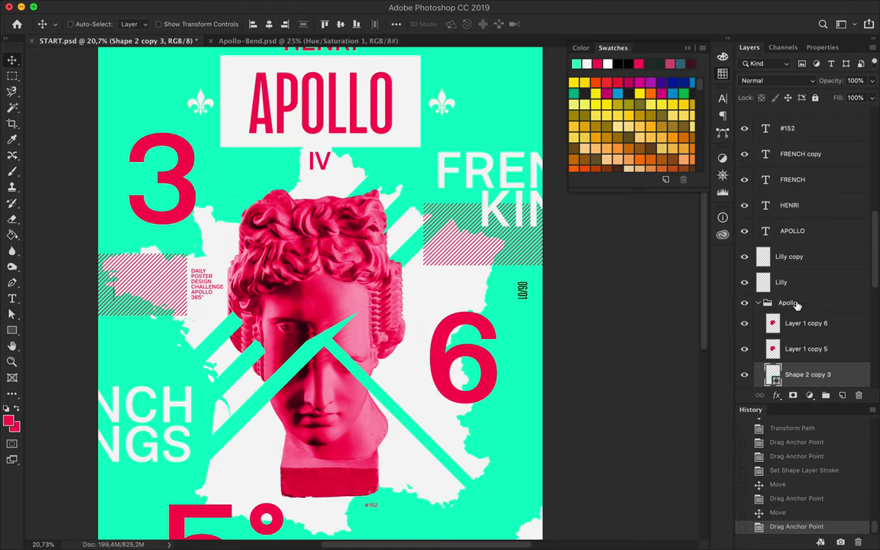
{"action": "key", "text": "ctrl+bracketleft"}
{"action": "key", "text": "ctrl+bracketleft"}
{"action": "key", "text": "ctrl+bracketleft"}
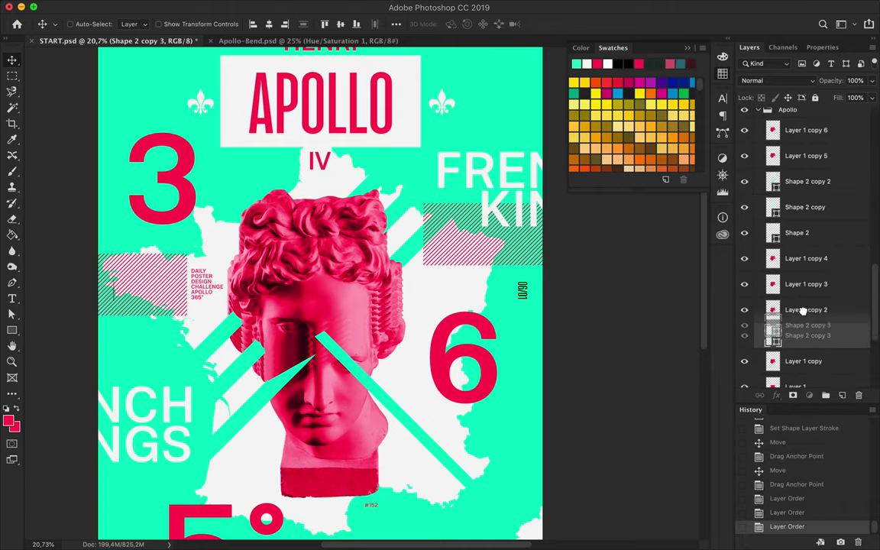
{"action": "key", "text": "ctrl+bracketright"}
{"action": "left_click", "coordinate": [385, 409], "text": "ctrl"}
{"action": "left_click_drag", "start_coordinate": [391, 403], "coordinate": [407, 399]}
- Select the Shape 1 copy 7 layer and nudge it up slightly
{"action": "scroll", "coordinate": [409, 402], "scroll_direction": "up", "scroll_amount": 3}
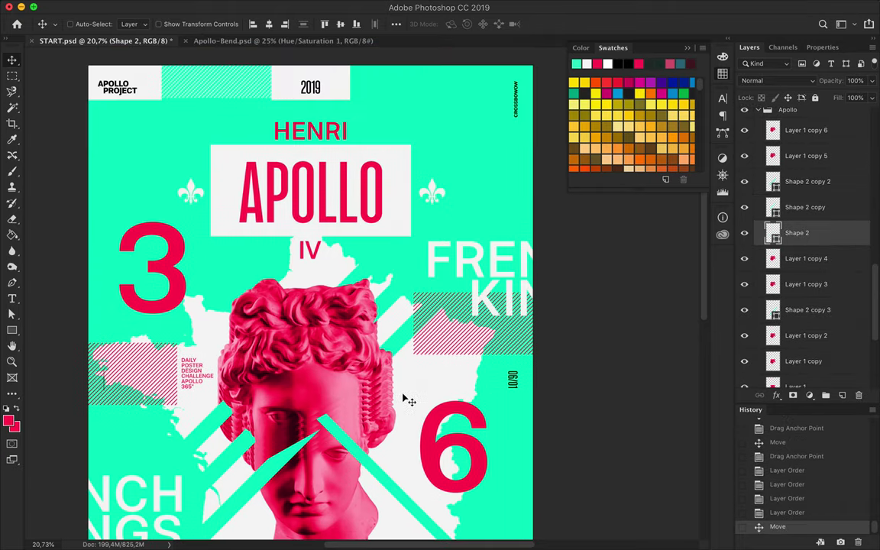
{"action": "scroll", "coordinate": [226, 132], "scroll_direction": "up", "scroll_amount": 2}
{"action": "left_click", "coordinate": [233, 195], "text": "ctrl"}
{"action": "key", "text": "Up"}
{"action": "scroll", "coordinate": [233, 195], "scroll_direction": "down", "scroll_amount": 1}
- Shorten the white block at the poster's top-left
{"action": "scroll", "coordinate": [233, 197], "scroll_direction": "down", "scroll_amount": 2}
{"action": "left_click", "coordinate": [167, 121], "text": "ctrl"}
{"action": "left_click_drag", "start_coordinate": [152, 180], "coordinate": [129, 209]}
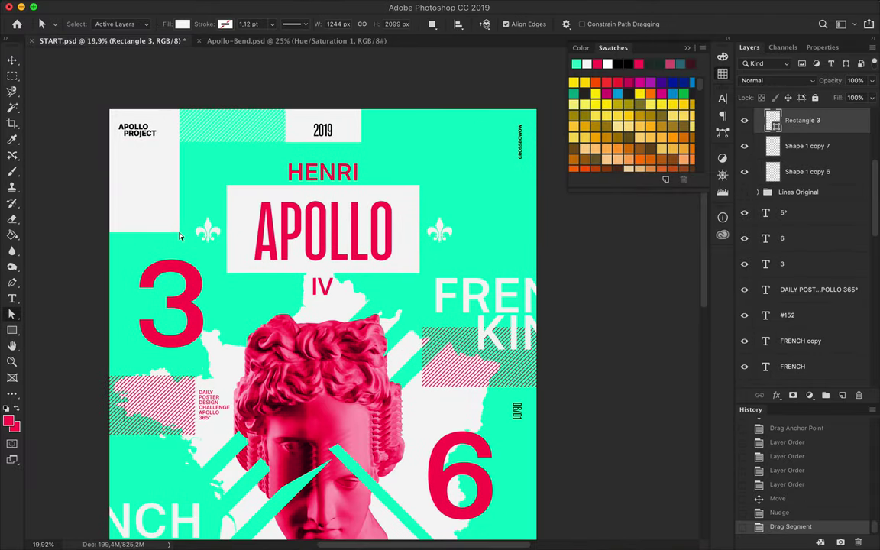
{"action": "key", "text": "ctrl+t"}
{"action": "key", "text": "Return"}
{"action": "scroll", "coordinate": [333, 307], "scroll_direction": "down", "scroll_amount": 3}
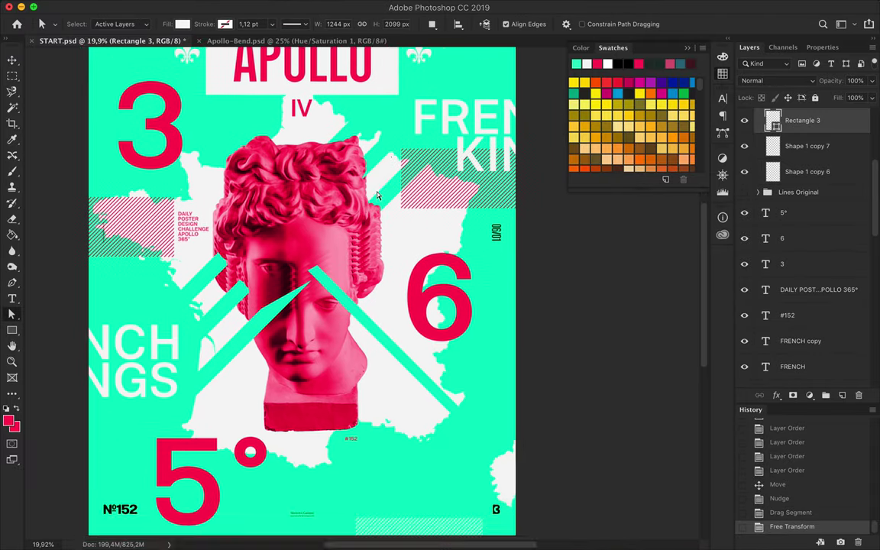
{"action": "scroll", "coordinate": [333, 308], "scroll_direction": "up", "scroll_amount": 2}
{"action": "scroll", "coordinate": [333, 308], "scroll_direction": "down", "scroll_amount": 1}
- Draw a thin white bar with no outline near the poster bottom
{"action": "key", "text": "u"}
{"action": "left_click", "coordinate": [808, 171]}
{"action": "mouse_move", "coordinate": [384, 295]}
{"action": "left_mouse_down"}
{"action": "mouse_move", "coordinate": [457, 298]}
{"action": "mouse_move", "coordinate": [419, 307]}
{"action": "mouse_move", "coordinate": [418, 330]}
{"action": "left_mouse_up"}
{"action": "left_click", "coordinate": [177, 24]}
{"action": "left_click", "coordinate": [122, 43]}
{"action": "left_click", "coordinate": [135, 24]}
{"action": "left_click", "coordinate": [80, 76]}
- Make one of the white bars slightly taller
{"action": "key", "text": "v"}
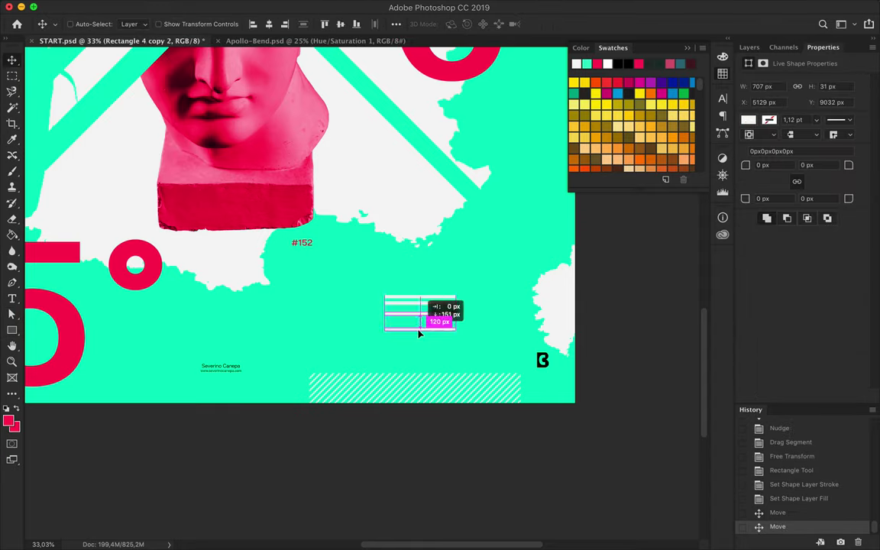
{"action": "left_click_drag", "start_coordinate": [420, 347], "coordinate": [420, 350]}
{"action": "key", "text": "Return"}
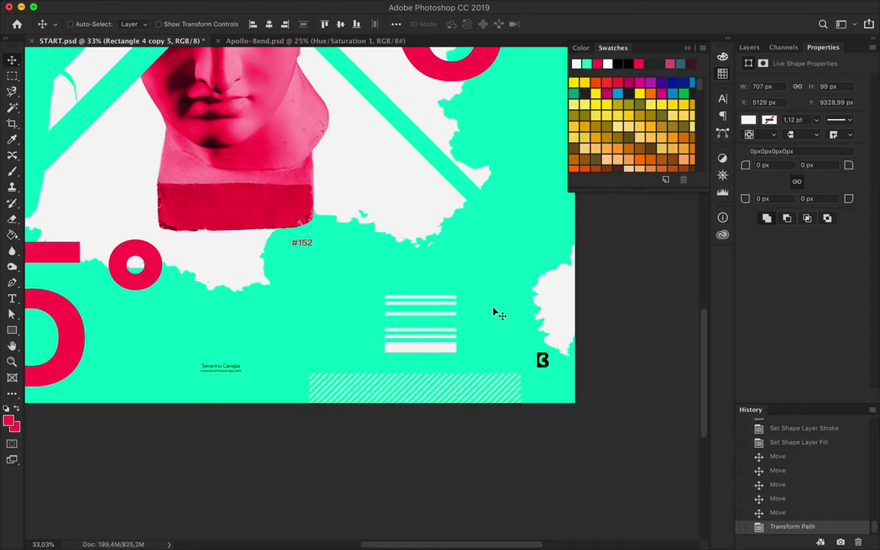
{"action": "scroll", "coordinate": [451, 325], "scroll_direction": "up", "scroll_amount": 1}
{"action": "key", "text": "v"}
{"action": "scroll", "coordinate": [506, 335], "scroll_direction": "down", "scroll_amount": 1}
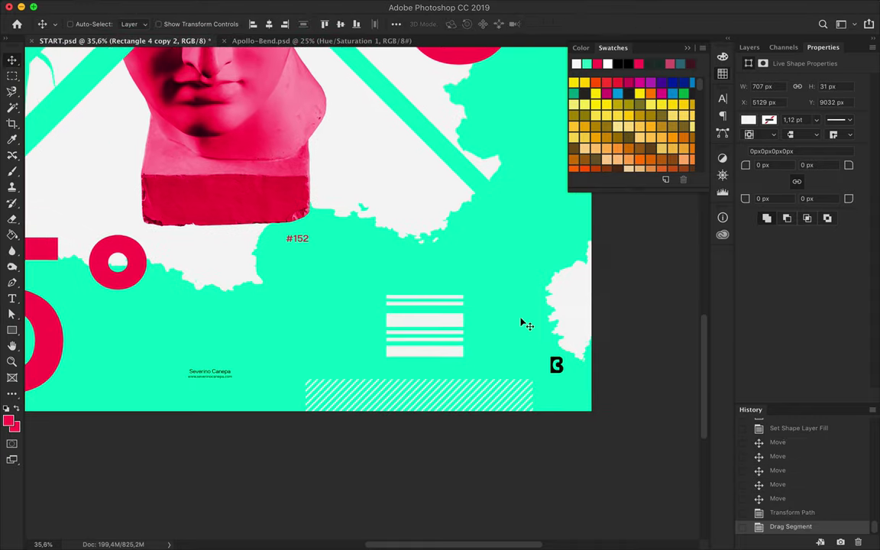
{"action": "scroll", "coordinate": [520, 320], "scroll_direction": "down", "scroll_amount": 2}
{"action": "scroll", "coordinate": [514, 300], "scroll_direction": "down", "scroll_amount": 2}
{"action": "scroll", "coordinate": [526, 295], "scroll_direction": "down", "scroll_amount": 2}
- Group the white bar layers together
{"action": "left_click", "coordinate": [749, 48]}
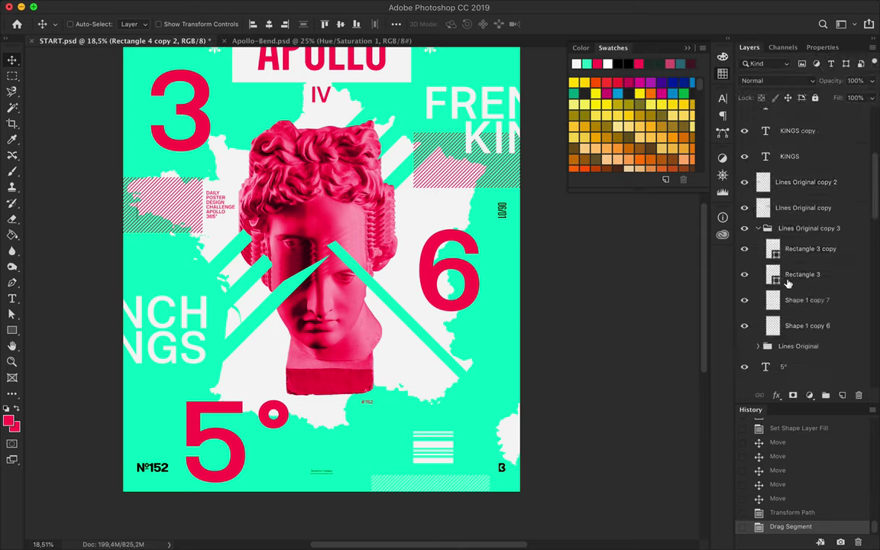
{"action": "left_click", "coordinate": [802, 121]}
{"action": "left_click", "coordinate": [802, 222], "text": "shift"}
{"action": "left_click", "coordinate": [826, 395]}
{"action": "type", "text": "Rectangles"}
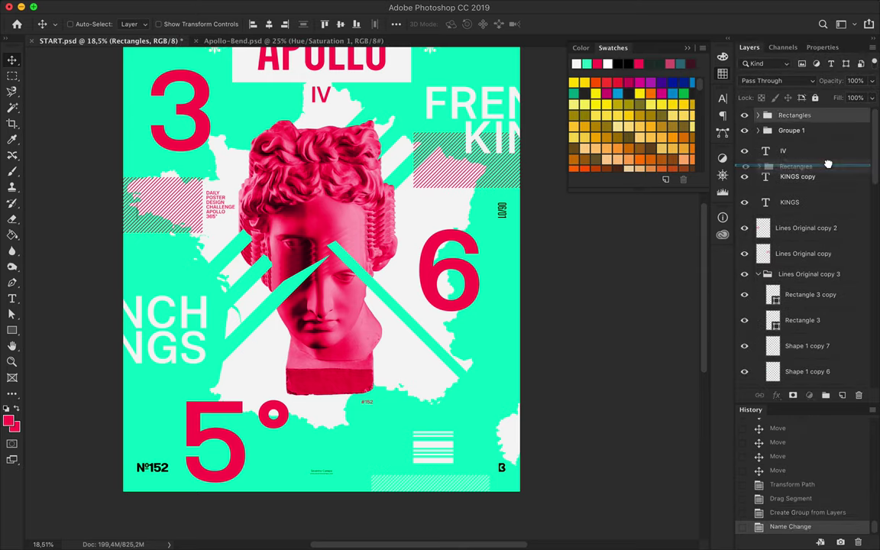
- Duplicate the bar group and move the copy to the left edge above NCH
{"action": "mouse_move", "coordinate": [828, 164]}
{"action": "left_mouse_down"}
{"action": "mouse_move", "coordinate": [810, 137]}
{"action": "mouse_move", "coordinate": [794, 147]}
{"action": "left_mouse_up"}
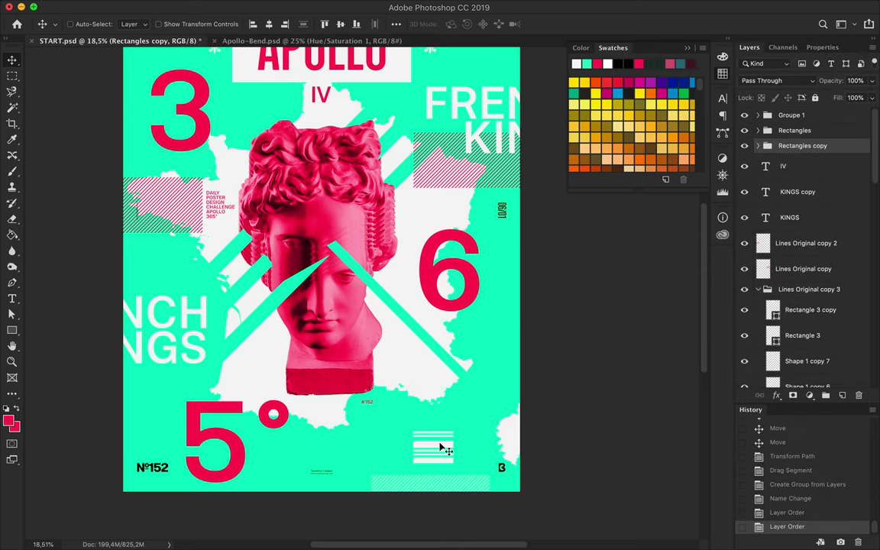
{"action": "mouse_move", "coordinate": [443, 449]}
{"action": "left_mouse_down"}
{"action": "mouse_move", "coordinate": [182, 279]}
{"action": "mouse_move", "coordinate": [139, 282]}
{"action": "left_mouse_up"}
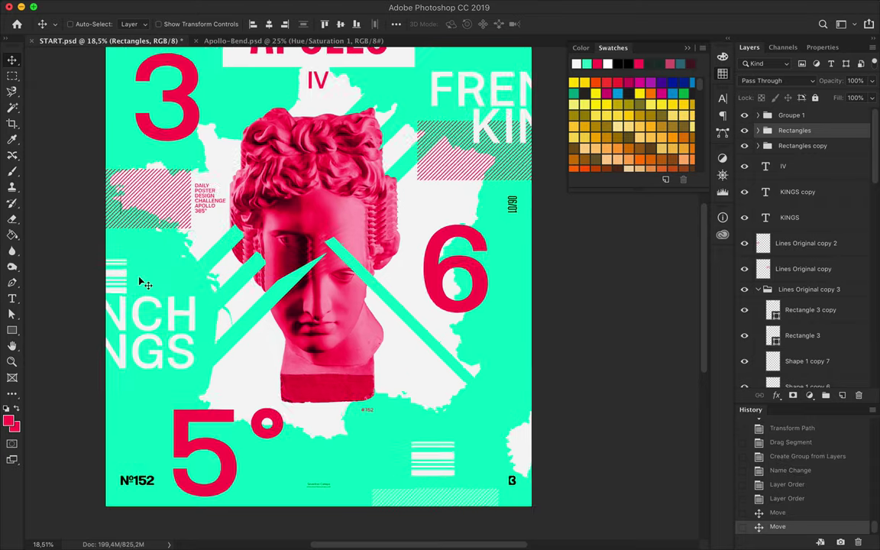
{"action": "scroll", "coordinate": [139, 282], "scroll_direction": "up", "scroll_amount": 3}
{"action": "scroll", "coordinate": [139, 282], "scroll_direction": "up", "scroll_amount": 3}
- Duplicate a single bar within the stack, move it up, and resize it
{"action": "key", "text": "a"}
{"action": "left_click", "coordinate": [245, 291]}
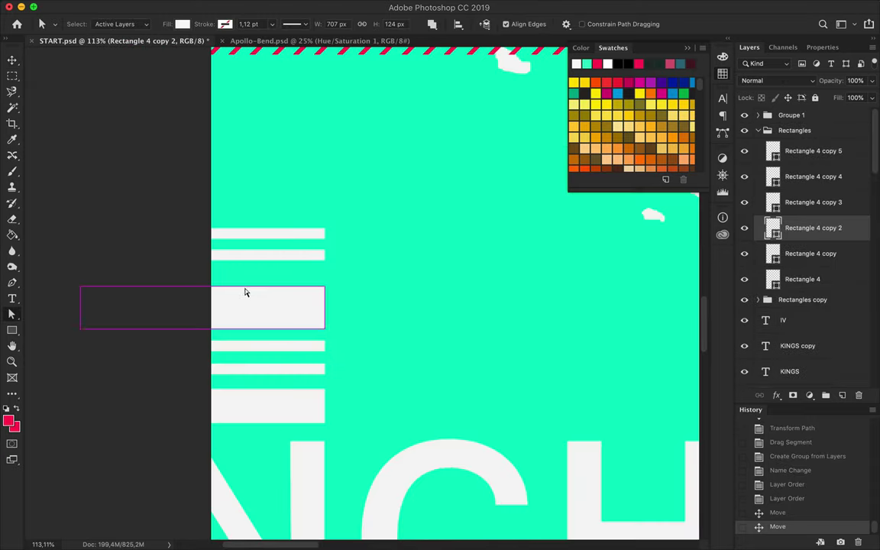
{"action": "key", "text": "v"}
{"action": "mouse_move", "coordinate": [242, 284]}
{"action": "left_mouse_down"}
{"action": "mouse_move", "coordinate": [267, 203]}
{"action": "mouse_move", "coordinate": [281, 254]}
{"action": "mouse_move", "coordinate": [280, 314]}
{"action": "left_mouse_up"}
{"action": "scroll", "coordinate": [275, 378], "scroll_direction": "down", "scroll_amount": 3}
{"action": "key", "text": "ctrl+t"}
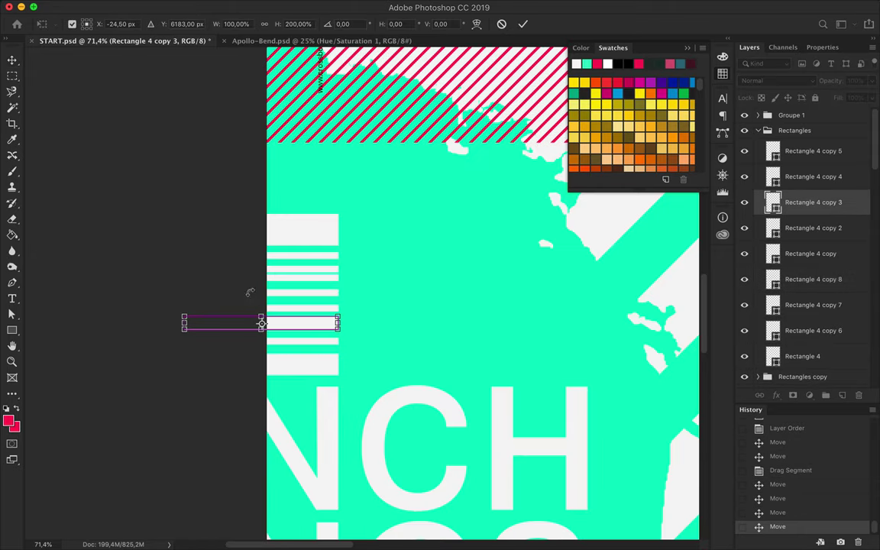
{"action": "key", "text": "Return"}
- Nudge the bars up into place and drag an APOLLO copy to the poster bottom
{"action": "left_click_drag", "start_coordinate": [304, 275], "coordinate": [304, 262]}
{"action": "key", "text": "Up"}
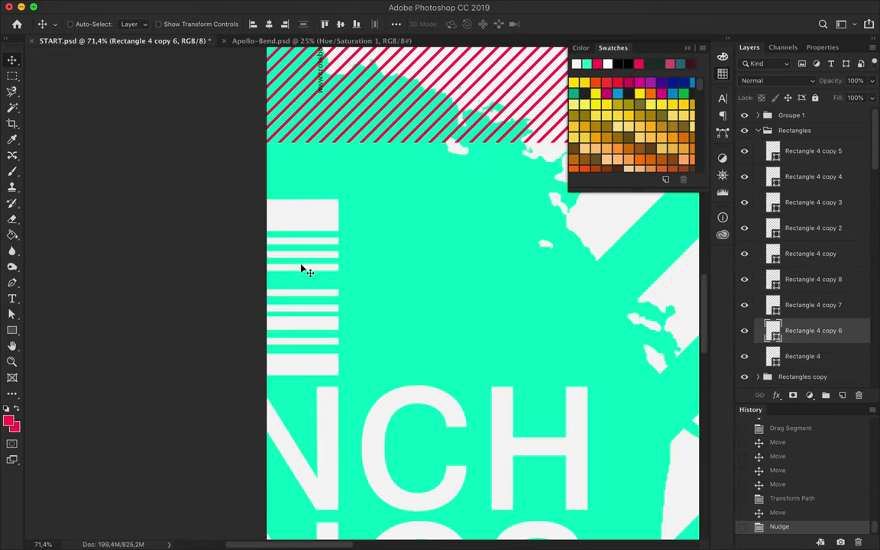
{"action": "scroll", "coordinate": [303, 270], "scroll_direction": "down", "scroll_amount": 5}
{"action": "scroll", "coordinate": [232, 282], "scroll_direction": "up", "scroll_amount": 3}
{"action": "scroll", "coordinate": [232, 281], "scroll_direction": "down", "scroll_amount": 3}
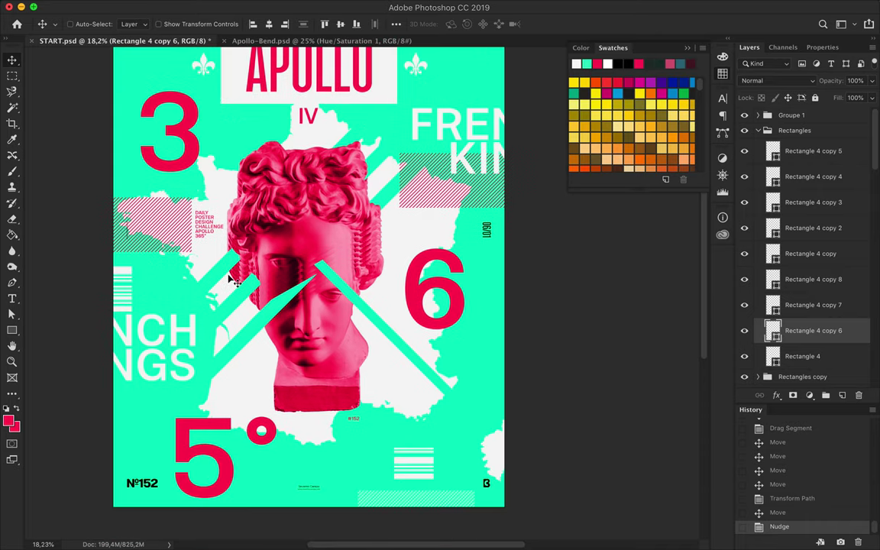
{"action": "left_click_drag", "start_coordinate": [294, 76], "coordinate": [351, 414]}
- Convert the APOLLO copy to a smart object and run it vertically along the lower-left edge
{"action": "mouse_move", "coordinate": [275, 321]}
{"action": "left_mouse_down"}
{"action": "mouse_move", "coordinate": [107, 239]}
{"action": "mouse_move", "coordinate": [117, 304]}
{"action": "mouse_move", "coordinate": [109, 312]}
{"action": "left_mouse_up"}
{"action": "key", "text": "ctrl+t"}
{"action": "key", "text": "Return"}
{"action": "right_click", "coordinate": [833, 372]}
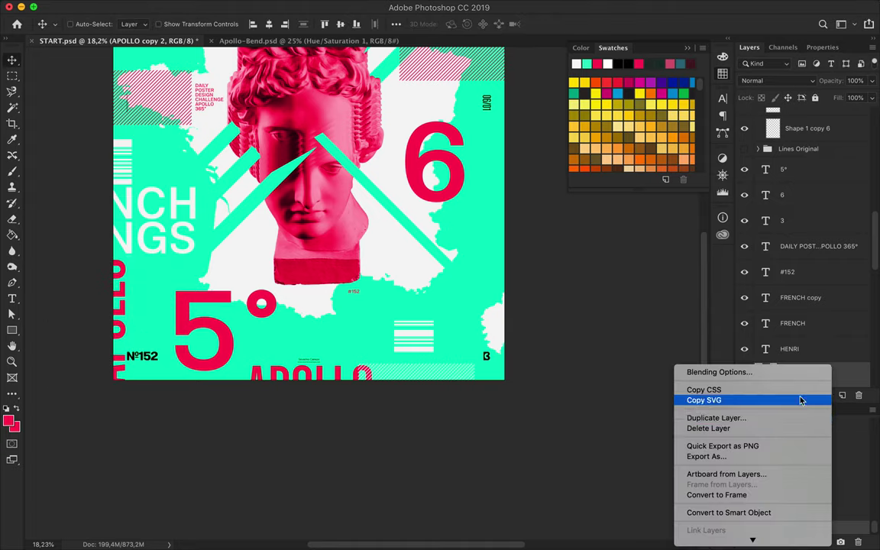
{"action": "left_click", "coordinate": [754, 513]}
{"action": "key", "text": "ctrl+t"}
{"action": "left_click_drag", "start_coordinate": [122, 308], "coordinate": [134, 308]}
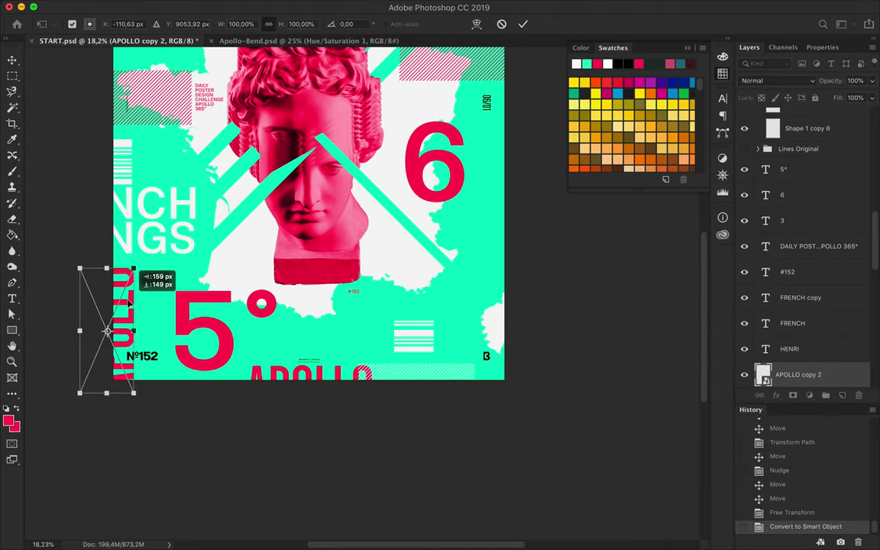
{"action": "key", "text": "Return"}
- Place another vertical APOLLO copy at the top-right edge and begin a new bar's fill
{"action": "key", "text": "ctrl+0"}
{"action": "mouse_move", "coordinate": [298, 405]}
{"action": "left_mouse_down"}
{"action": "mouse_move", "coordinate": [534, 126]}
{"action": "mouse_move", "coordinate": [533, 142]}
{"action": "left_mouse_up"}
{"action": "scroll", "coordinate": [412, 114], "scroll_direction": "up", "scroll_amount": 2, "text": "alt"}
{"action": "key", "text": "u"}
{"action": "left_click", "coordinate": [135, 24]}
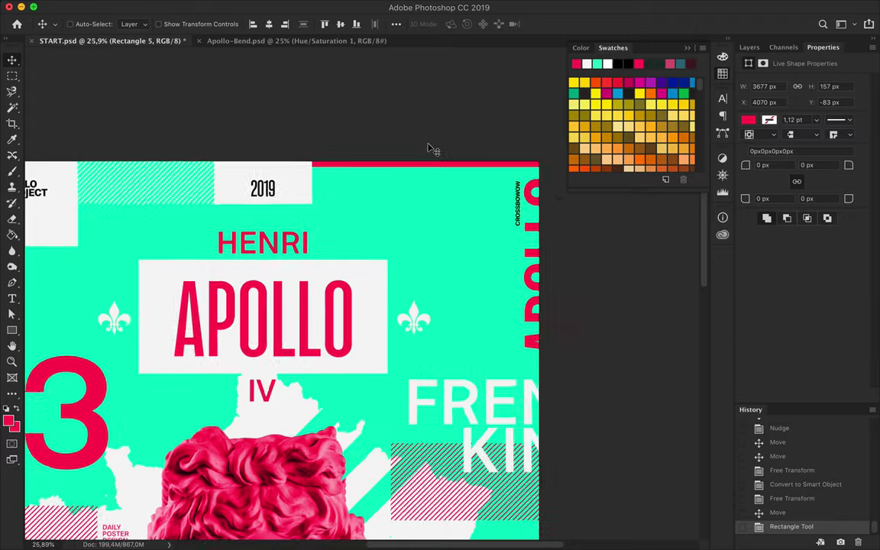
- Draw a small pink triangle above HENRI with the Polygon tool and shrink it
{"action": "scroll", "coordinate": [428, 153], "scroll_direction": "up", "scroll_amount": 2}
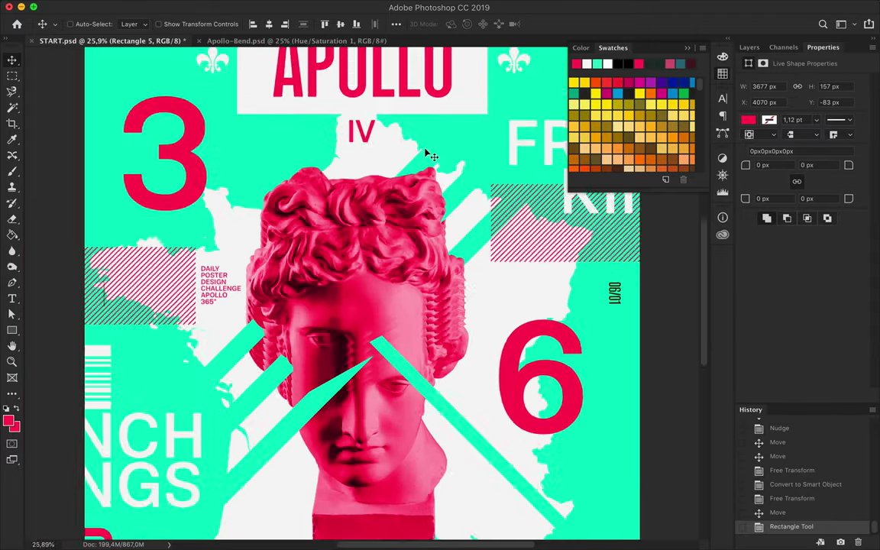
{"action": "scroll", "coordinate": [382, 145], "scroll_direction": "up", "scroll_amount": 2}
{"action": "left_click", "coordinate": [12, 330]}
{"action": "left_click", "coordinate": [46, 330]}
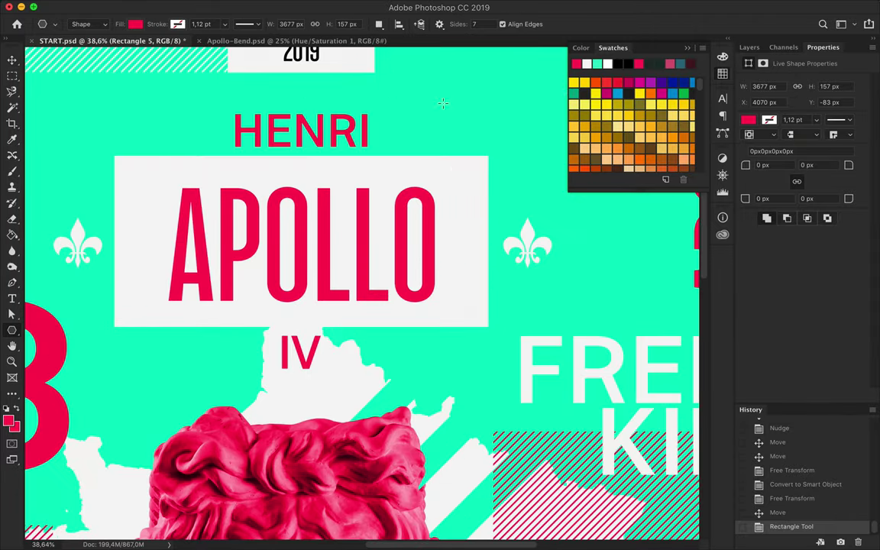
{"action": "left_click_drag", "start_coordinate": [483, 87], "coordinate": [491, 157]}
{"action": "key", "text": "Down"}
{"action": "key", "text": "ctrl+t"}
{"action": "scroll", "coordinate": [486, 161], "scroll_direction": "up", "scroll_amount": 2}
{"action": "left_click_drag", "start_coordinate": [365, 170], "coordinate": [350, 202]}
{"action": "key", "text": "Return"}
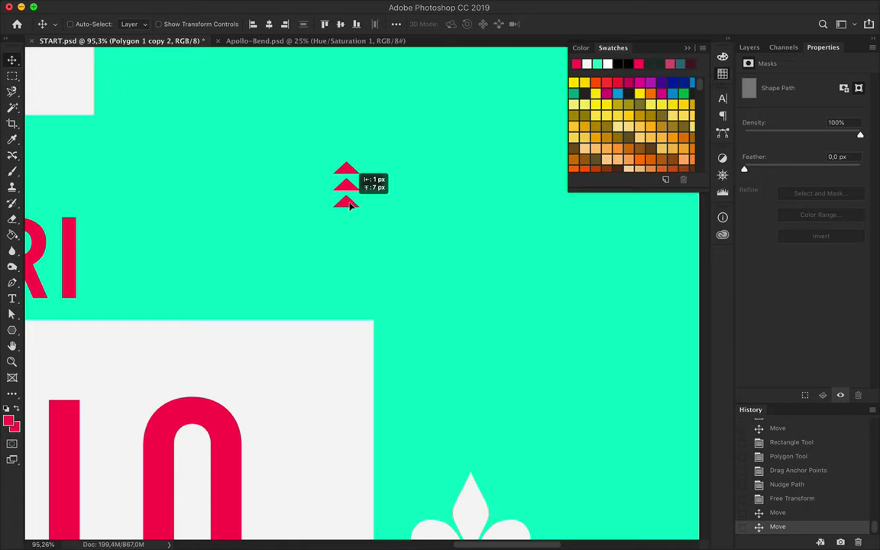
- Add a third triangle to the stack and group the triangles as RedTriangles
{"action": "left_click_drag", "start_coordinate": [350, 204], "coordinate": [350, 205]}
{"action": "scroll", "coordinate": [391, 203], "scroll_direction": "down", "scroll_amount": 2}
{"action": "scroll", "coordinate": [391, 202], "scroll_direction": "down", "scroll_amount": 2}
{"action": "key", "text": "F7"}
{"action": "left_click", "coordinate": [807, 336], "text": "shift"}
{"action": "key", "text": "ctrl+g"}
{"action": "type", "text": "les"}
{"action": "key", "text": "Return"}
- Duplicate the group as White Triangles, shift it up-left and fill it white
{"action": "scroll", "coordinate": [356, 253], "scroll_direction": "up", "scroll_amount": 1}
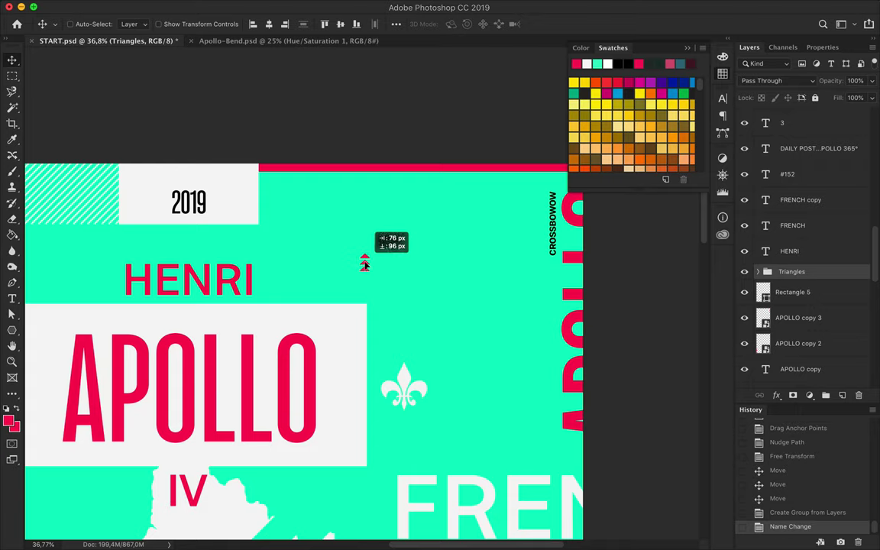
{"action": "left_click_drag", "start_coordinate": [807, 279], "coordinate": [790, 287]}
{"action": "double_click", "coordinate": [790, 287]}
{"action": "type", "text": "White Triangles"}
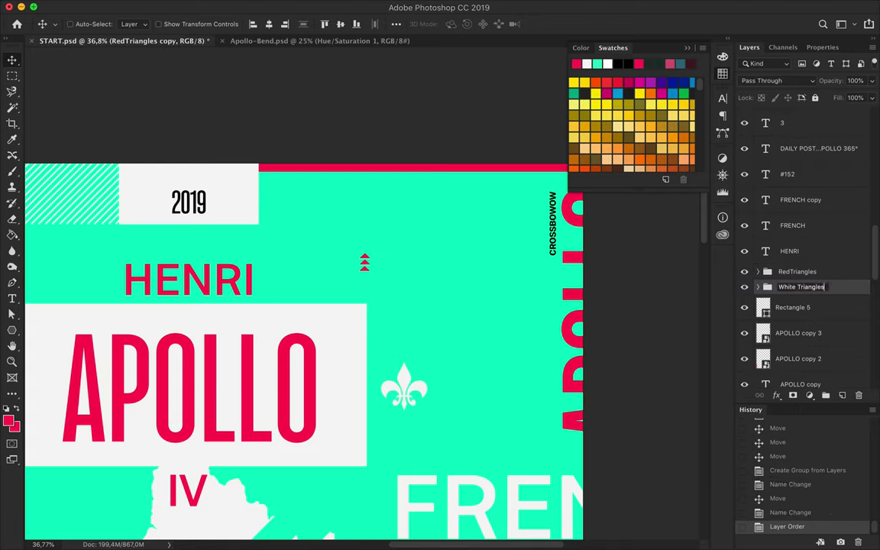
{"action": "left_click_drag", "start_coordinate": [343, 261], "coordinate": [331, 246]}
{"action": "key", "text": "a"}
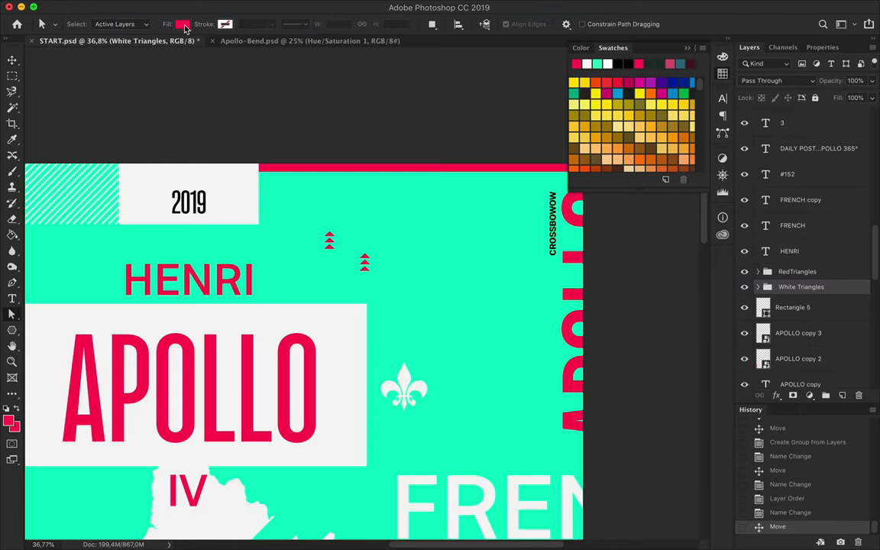
{"action": "left_click", "coordinate": [794, 369], "text": "shift"}
{"action": "left_click", "coordinate": [184, 24]}
- Copy the white triangles beside IV, rotate them to point right, and save
{"action": "left_click", "coordinate": [107, 95]}
{"action": "scroll", "coordinate": [398, 128], "scroll_direction": "down", "scroll_amount": 2}
{"action": "key", "text": "v"}
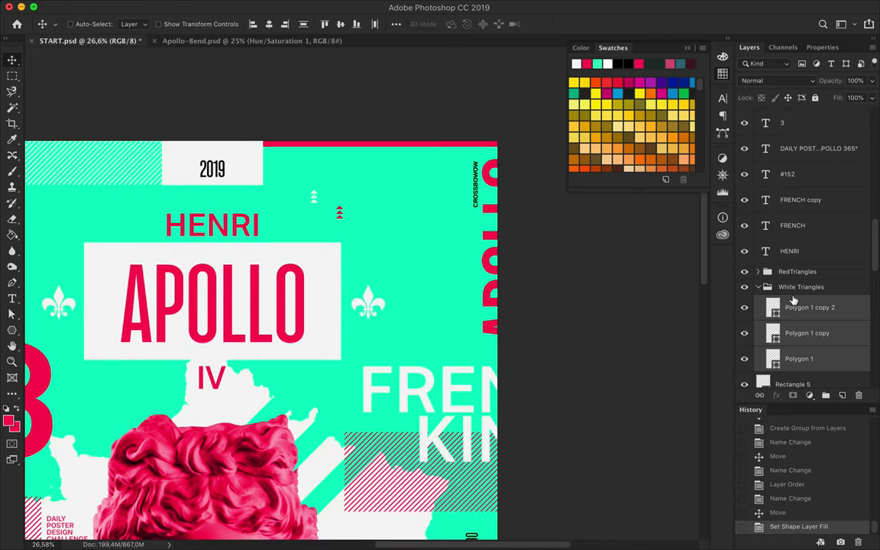
{"action": "left_click_drag", "start_coordinate": [313, 197], "coordinate": [330, 369]}
{"action": "key", "text": "ctrl+t"}
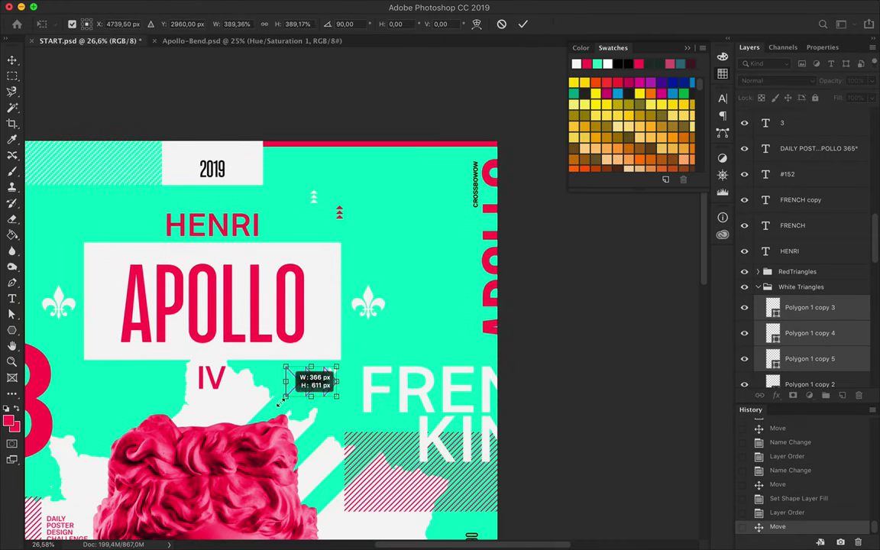
{"action": "key", "text": "Return"}
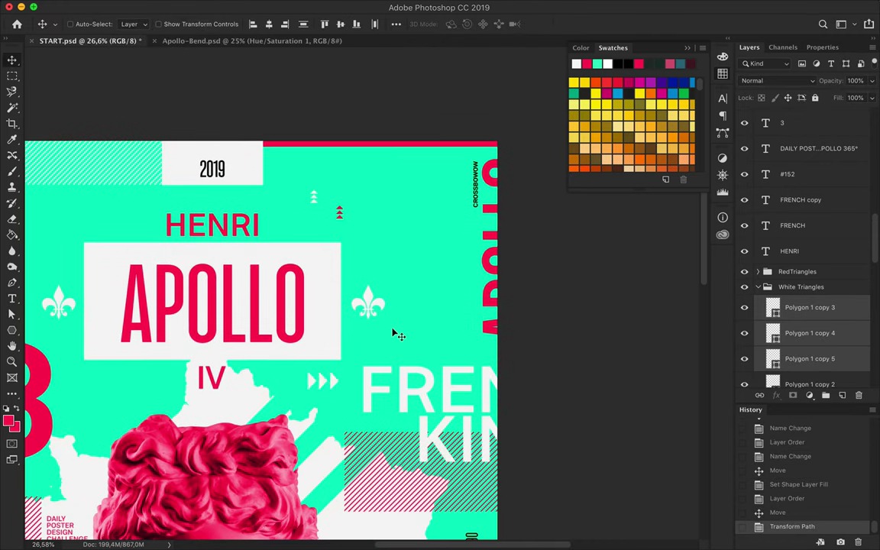
{"action": "scroll", "coordinate": [397, 336], "scroll_direction": "down", "scroll_amount": 5}
{"action": "key", "text": "ctrl+s"}
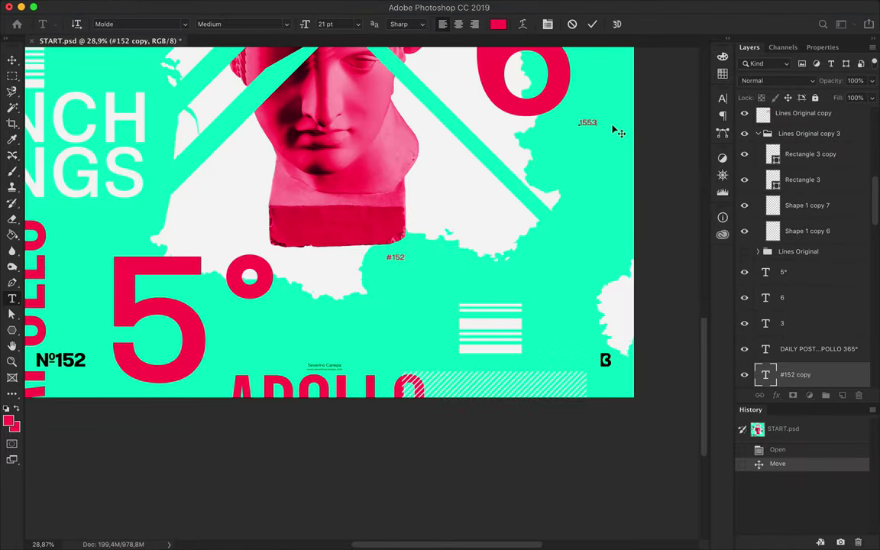
- Move the 1553 and 1610 dates to either side of HENRI
{"action": "left_click_drag", "start_coordinate": [595, 139], "coordinate": [317, 99]}
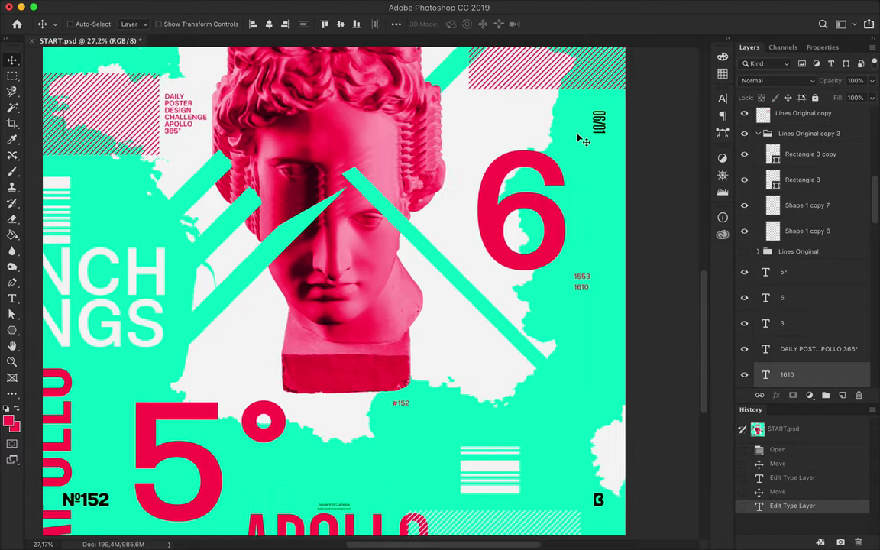
{"action": "scroll", "coordinate": [264, 157], "scroll_direction": "up", "scroll_amount": 3}
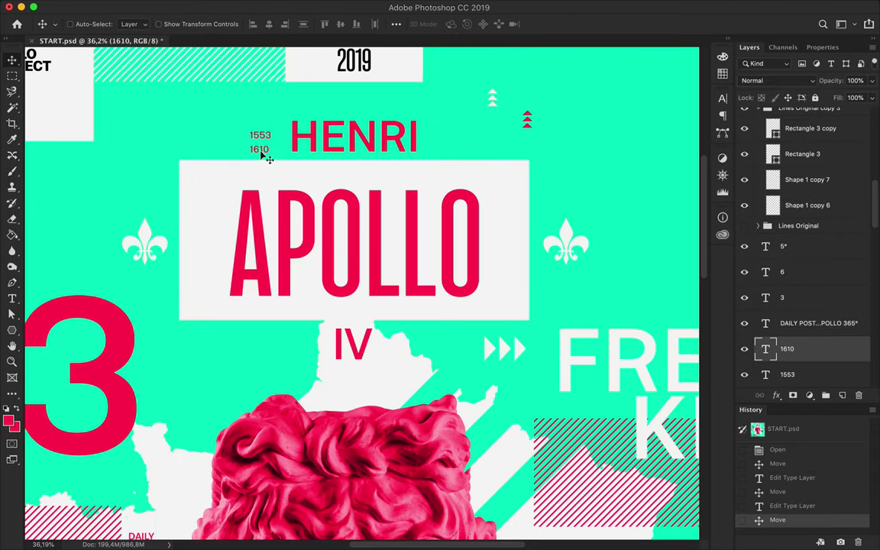
{"action": "left_click_drag", "start_coordinate": [437, 142], "coordinate": [437, 140]}
{"action": "left_click_drag", "start_coordinate": [261, 138], "coordinate": [268, 142]}
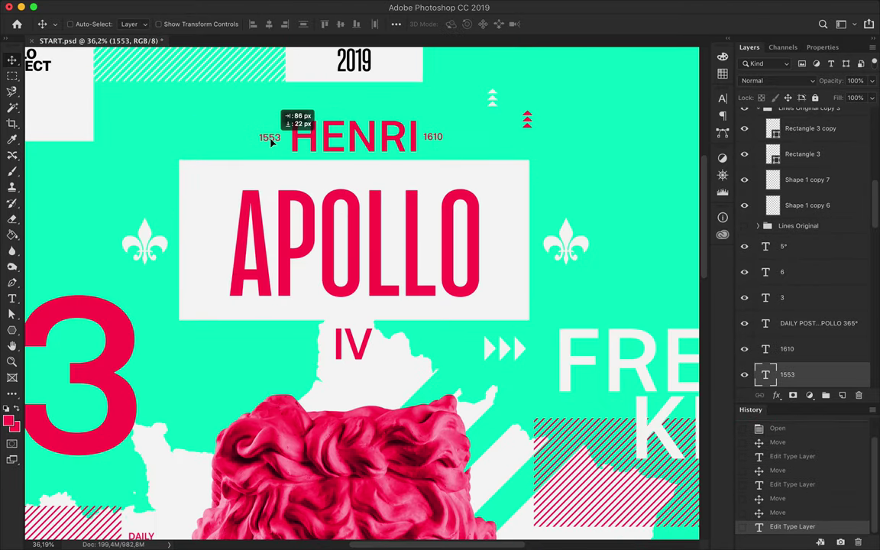
- Align the two dates on their vertical centres and set their tracking to 40
{"action": "left_click", "coordinate": [787, 349], "text": "shift"}
{"action": "left_click", "coordinate": [395, 24]}
{"action": "left_click", "coordinate": [434, 59]}
{"action": "left_click", "coordinate": [434, 59]}
{"action": "scroll", "coordinate": [292, 168], "scroll_direction": "down", "scroll_amount": 2}
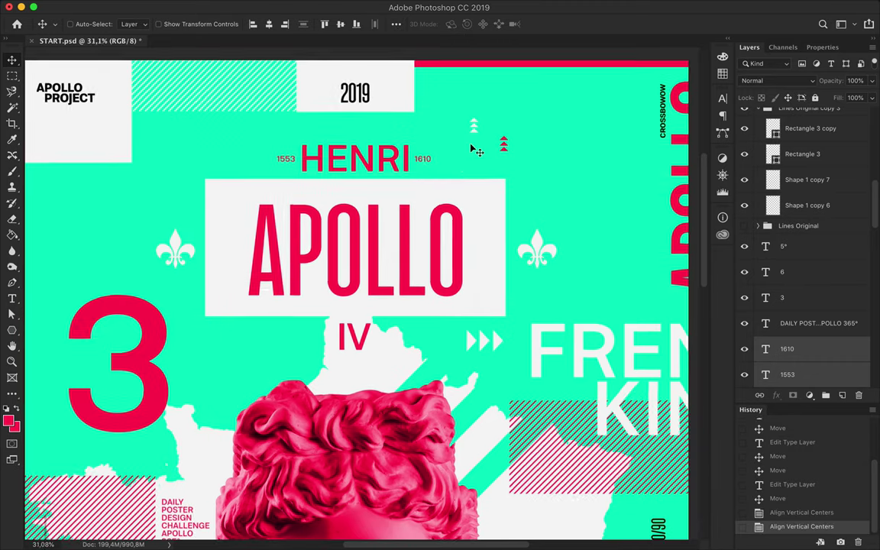
{"action": "left_click", "coordinate": [722, 98]}
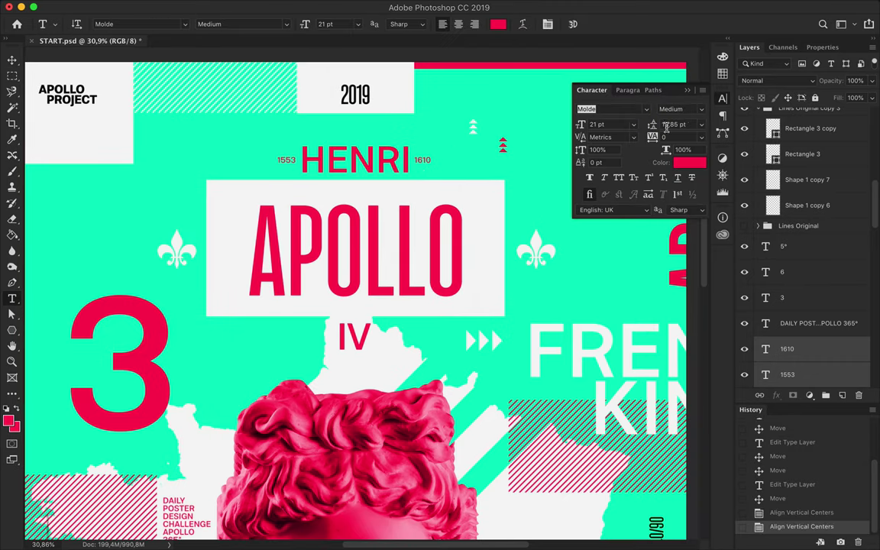
{"action": "type", "text": "40"}
{"action": "key", "text": "Return"}
- Nudge the dates up and load the fleur-de-lis layer as a selection
{"action": "key", "text": "v"}
{"action": "scroll", "coordinate": [363, 130], "scroll_direction": "up", "scroll_amount": 3}
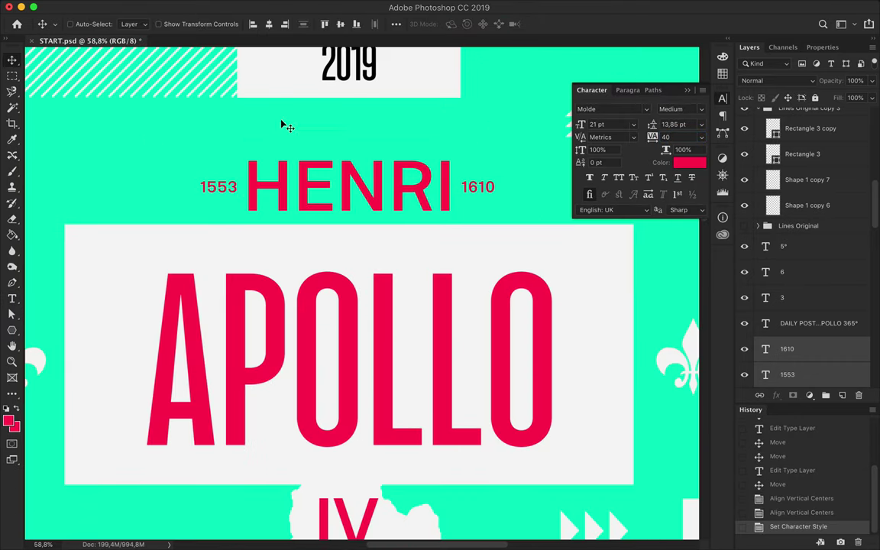
{"action": "key", "text": "Up"}
{"action": "scroll", "coordinate": [435, 145], "scroll_direction": "down", "scroll_amount": 3}
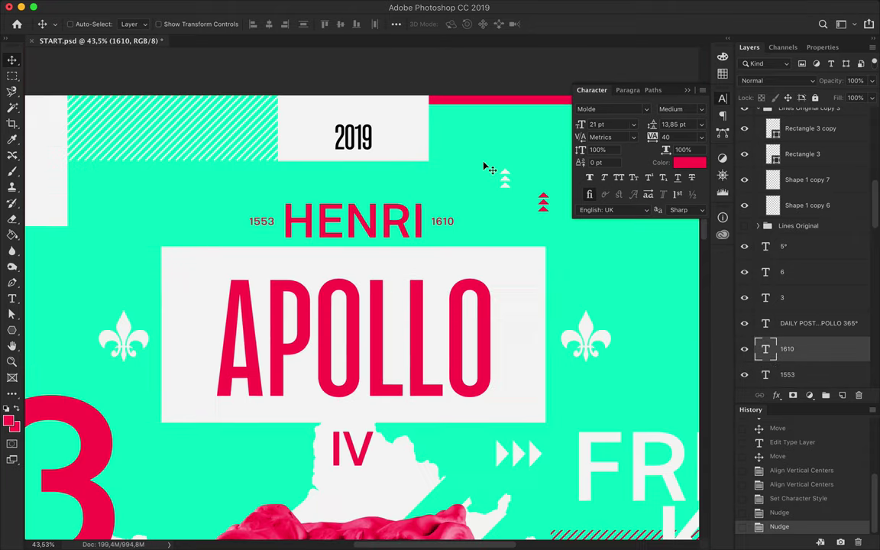
{"action": "scroll", "coordinate": [435, 144], "scroll_direction": "down", "scroll_amount": 3}
{"action": "left_click", "coordinate": [267, 295], "text": "ctrl"}
{"action": "left_click", "coordinate": [763, 375], "text": "ctrl"}
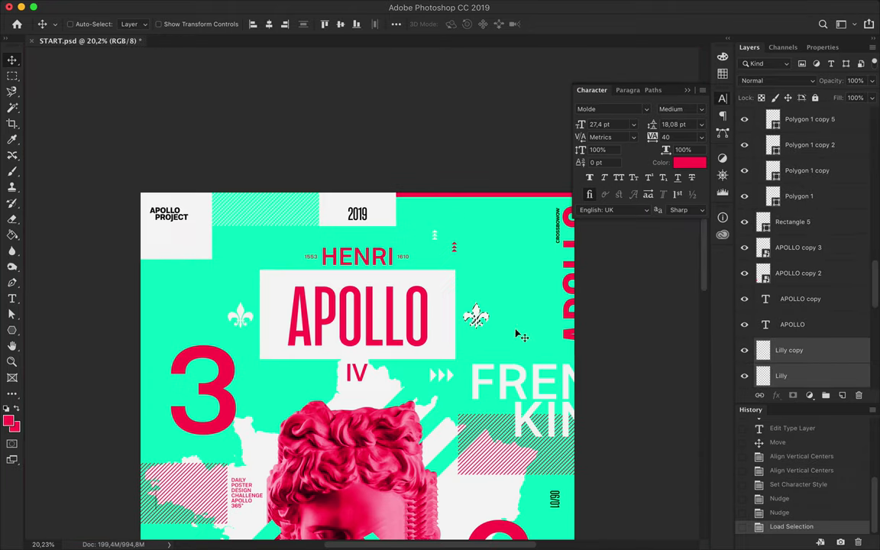
- Paint both fleur-de-lis shapes solid white with the Brush inside their selections
{"action": "key", "text": "Return"}
{"action": "left_click", "coordinate": [785, 378]}
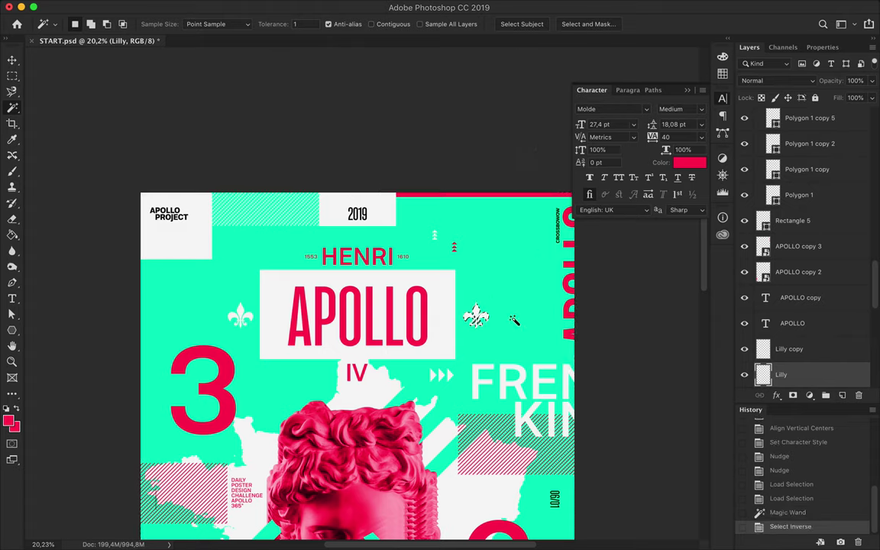
{"action": "left_click", "coordinate": [723, 74]}
{"action": "left_click", "coordinate": [577, 64]}
{"action": "left_click", "coordinate": [789, 349]}
{"action": "left_click", "coordinate": [240, 310]}
{"action": "key", "text": "ctrl+shift+i"}
{"action": "key", "text": "b"}
{"action": "left_click", "coordinate": [12, 58]}
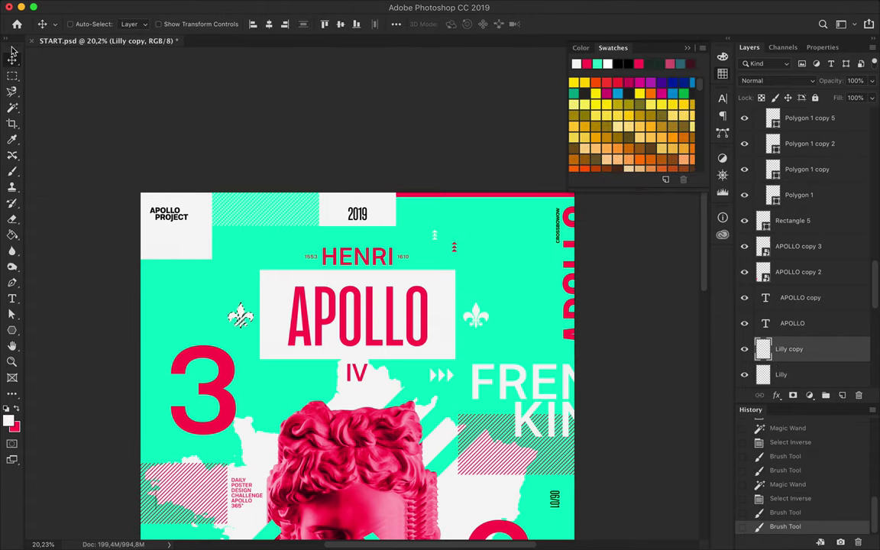
{"action": "scroll", "coordinate": [351, 168], "scroll_direction": "down", "scroll_amount": 3}
{"action": "key", "text": "ctrl+d"}
- Copy APOLLO to the left edge, colour it ffffff, and begin rotating it
{"action": "mouse_move", "coordinate": [337, 192]}
{"action": "left_mouse_down"}
{"action": "mouse_move", "coordinate": [83, 183]}
{"action": "mouse_move", "coordinate": [30, 118]}
{"action": "left_mouse_up"}
{"action": "type", "text": "ffffff"}
{"action": "key", "text": "Return"}
{"action": "key", "text": "ctrl+t"}
{"action": "scroll", "coordinate": [252, 84], "scroll_direction": "left", "scroll_amount": 5}
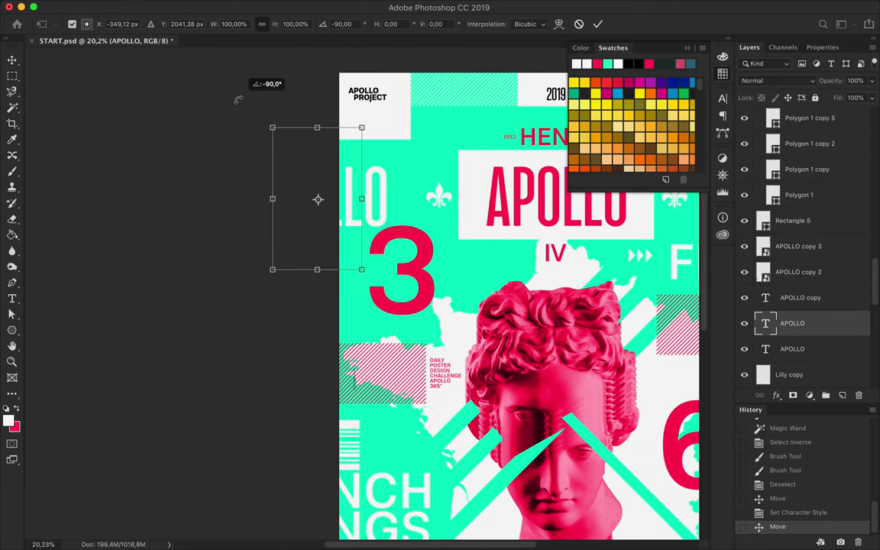
- Place the vertical APOLLO copy at the left edge and convert it to a smart object
{"action": "left_click_drag", "start_coordinate": [298, 145], "coordinate": [336, 161]}
{"action": "key", "text": "Return"}
{"action": "right_click", "coordinate": [795, 323]}
{"action": "left_click", "coordinate": [756, 416]}
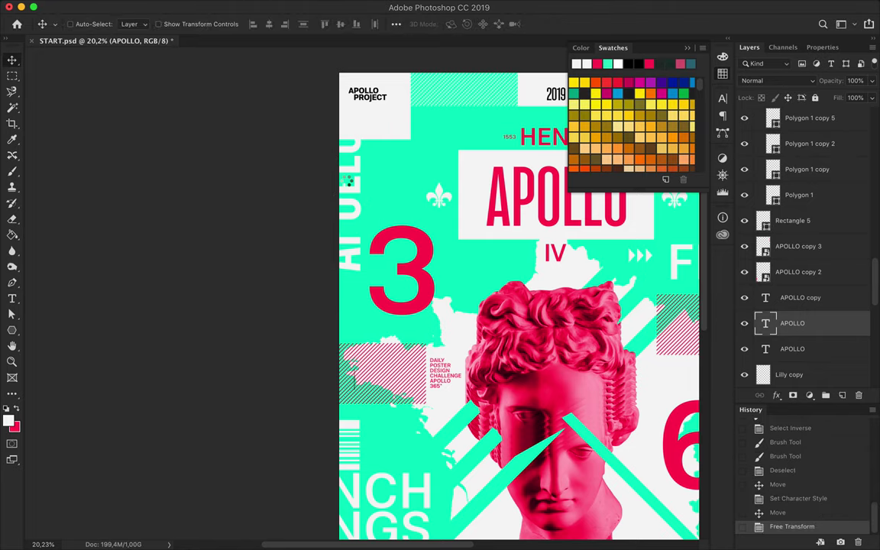
- Drag a vertical guide from the ruler near the poster's left edge
{"action": "scroll", "coordinate": [403, 252], "scroll_direction": "up", "scroll_amount": 3}
{"action": "scroll", "coordinate": [54, 266], "scroll_direction": "up", "scroll_amount": 2}
{"action": "scroll", "coordinate": [50, 266], "scroll_direction": "up", "scroll_amount": 5}
{"action": "scroll", "coordinate": [46, 278], "scroll_direction": "left", "scroll_amount": 5}
{"action": "left_click_drag", "start_coordinate": [300, 422], "coordinate": [293, 222]}
{"action": "scroll", "coordinate": [295, 221], "scroll_direction": "down", "scroll_amount": 3}
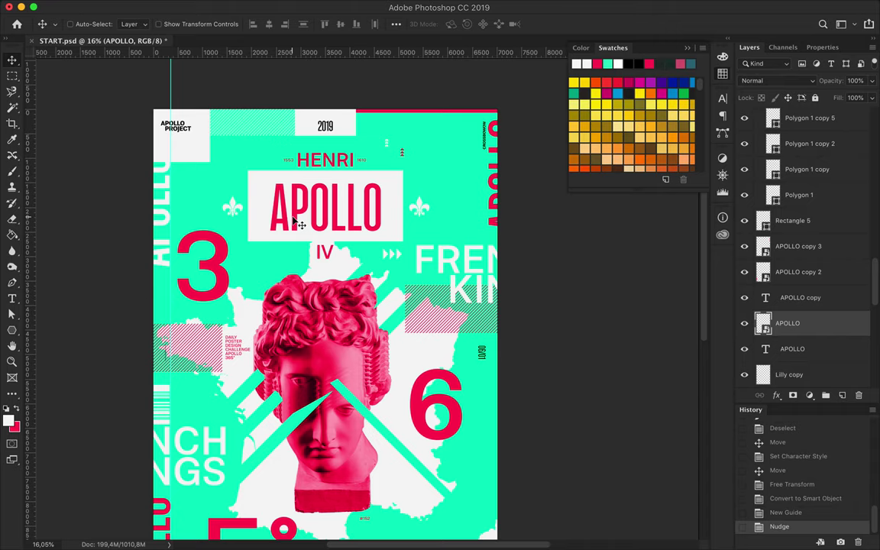
{"action": "scroll", "coordinate": [300, 223], "scroll_direction": "up", "scroll_amount": 2}
{"action": "scroll", "coordinate": [383, 245], "scroll_direction": "down", "scroll_amount": 5}
{"action": "scroll", "coordinate": [488, 275], "scroll_direction": "up", "scroll_amount": 5}
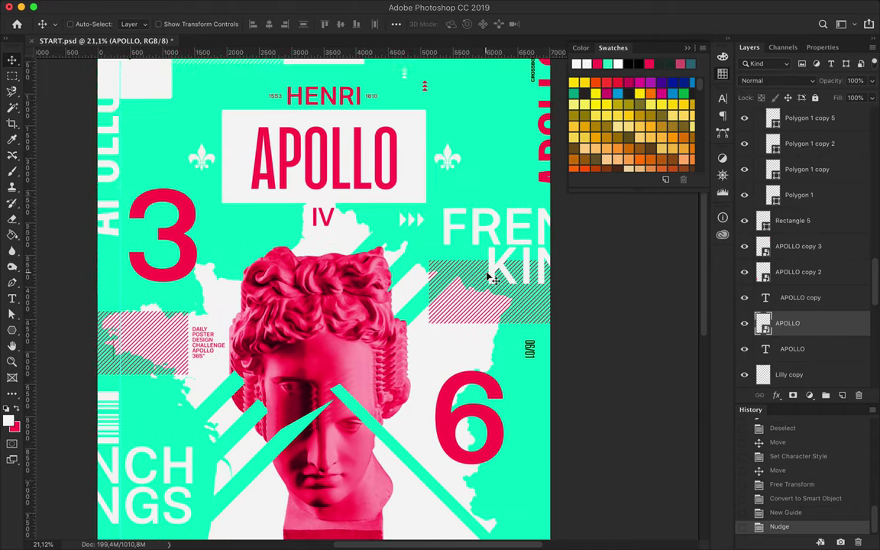
{"action": "scroll", "coordinate": [447, 173], "scroll_direction": "down", "scroll_amount": 1}
- Alt-drag copies of the red triangles group beside the 6 and the 5°
{"action": "left_click", "coordinate": [428, 168], "text": "super"}
{"action": "left_click_drag", "start_coordinate": [427, 168], "coordinate": [508, 446]}
{"action": "scroll", "coordinate": [576, 440], "scroll_direction": "down", "scroll_amount": 3}
{"action": "left_click_drag", "start_coordinate": [298, 498], "coordinate": [295, 496]}
{"action": "key", "text": "super+t"}
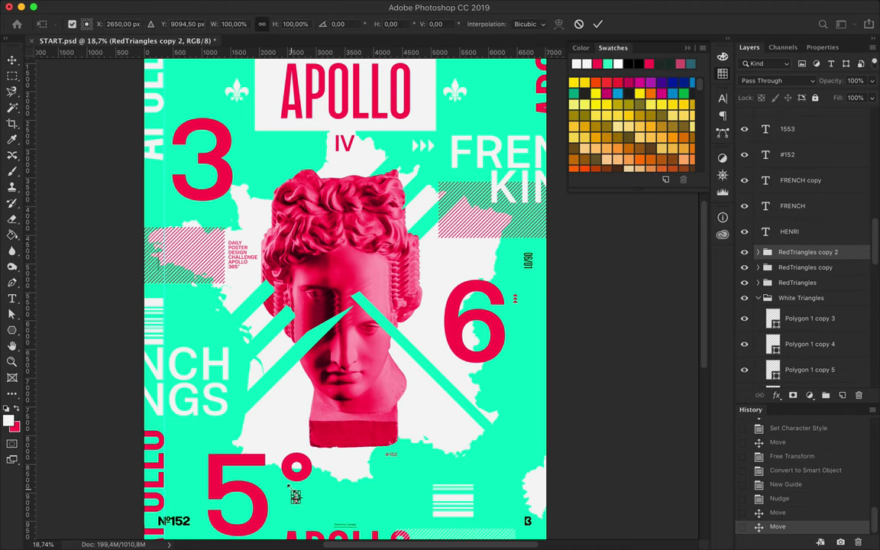
{"action": "key", "text": "Return"}
{"action": "key", "text": "Down"}
{"action": "scroll", "coordinate": [314, 471], "scroll_direction": "up", "scroll_amount": 3}
{"action": "scroll", "coordinate": [284, 304], "scroll_direction": "down", "scroll_amount": 2}
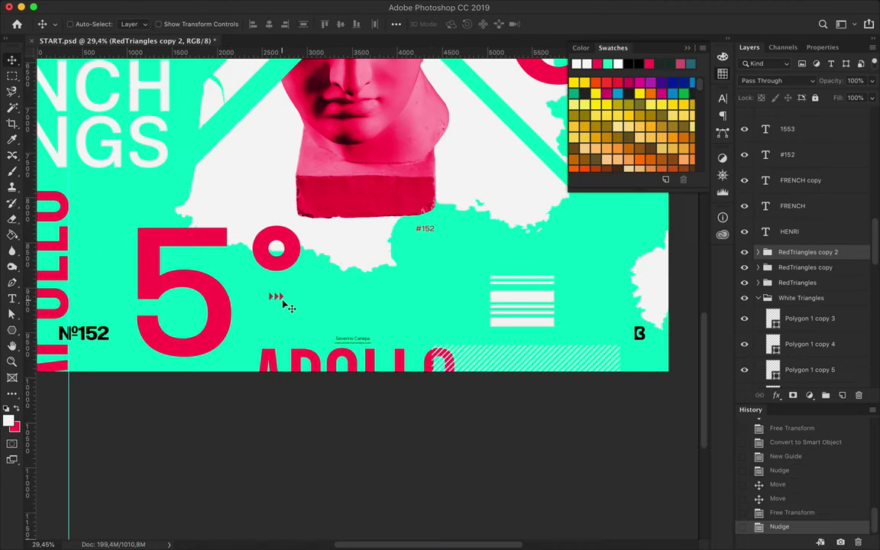
- Delete the unneeded white layer and start a short line above the 1553 date
{"action": "left_click", "coordinate": [352, 340], "text": "super"}
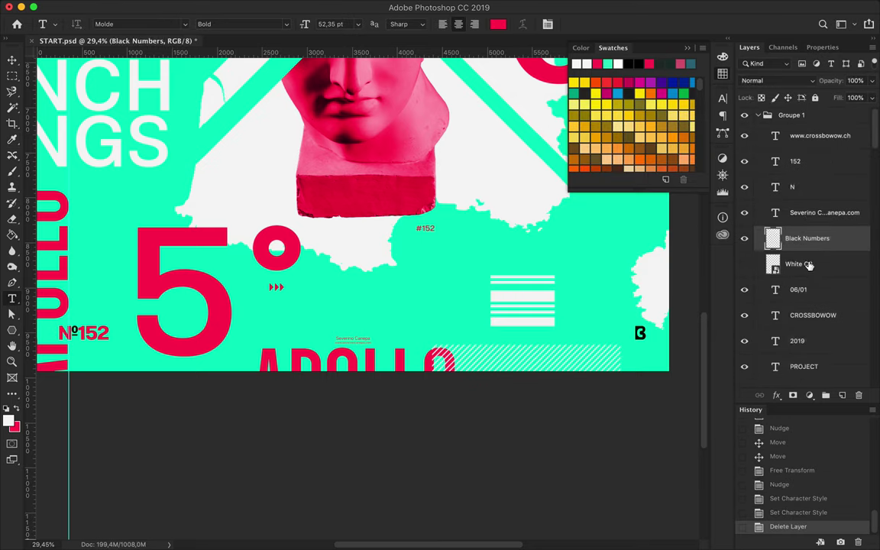
{"action": "key", "text": "Delete"}
{"action": "key", "text": "b"}
{"action": "left_click", "coordinate": [802, 239]}
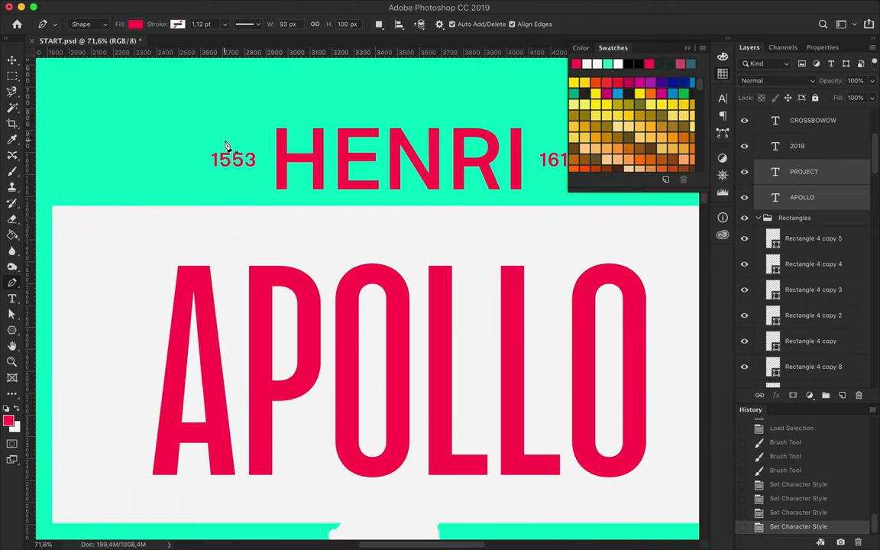
{"action": "left_click_drag", "start_coordinate": [232, 143], "coordinate": [241, 145]}
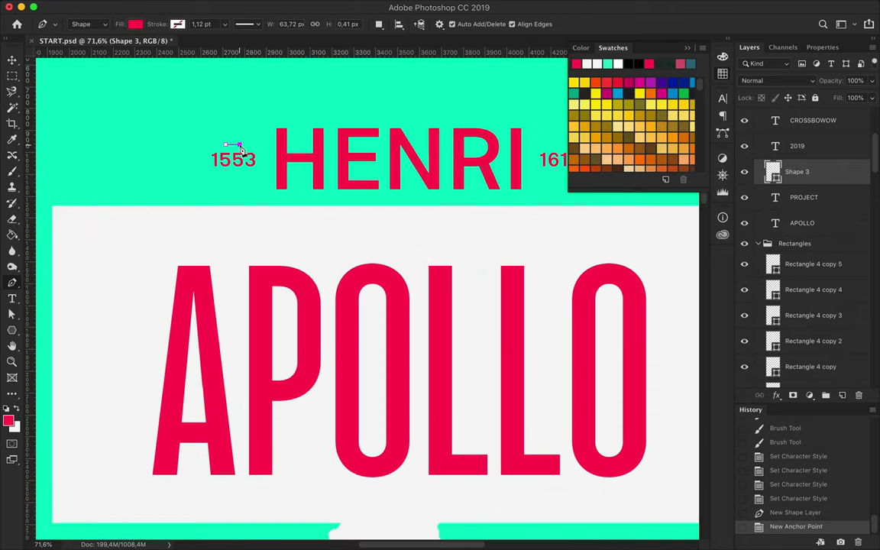
- Give the dash no fill and a red stroke
{"action": "key", "text": "a"}
{"action": "left_click", "coordinate": [182, 24]}
{"action": "left_click", "coordinate": [122, 73]}
{"action": "left_click", "coordinate": [225, 24]}
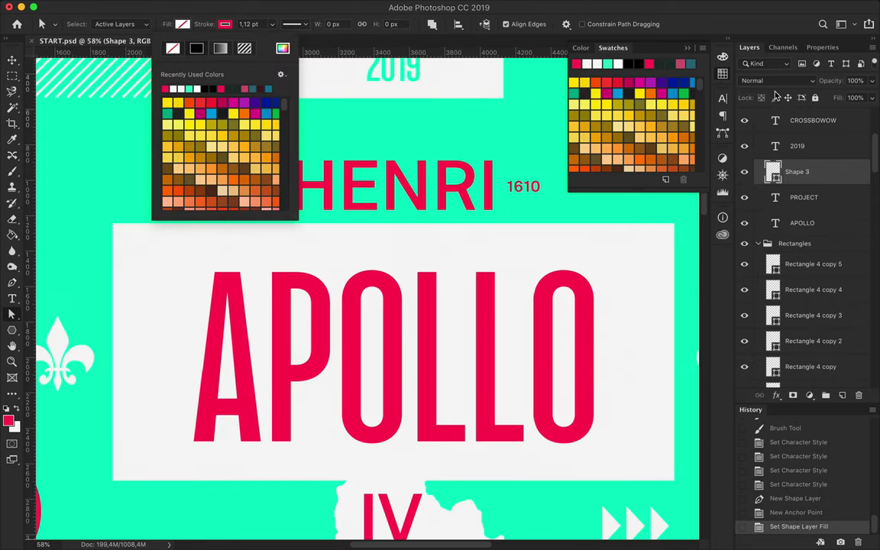
{"action": "left_click", "coordinate": [176, 76]}
{"action": "key", "text": "v"}
- Copy the red dash above the 1610 date and duplicate both dashes
{"action": "left_click_drag", "start_coordinate": [231, 191], "coordinate": [562, 187], "text": "alt"}
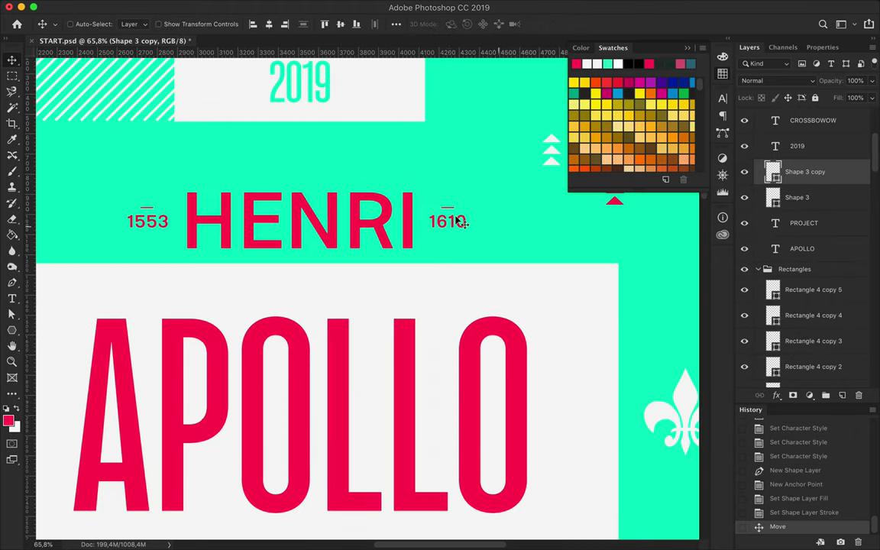
{"action": "left_click", "coordinate": [829, 197], "text": "shift"}
{"action": "left_click_drag", "start_coordinate": [459, 212], "coordinate": [524, 256], "text": "alt"}
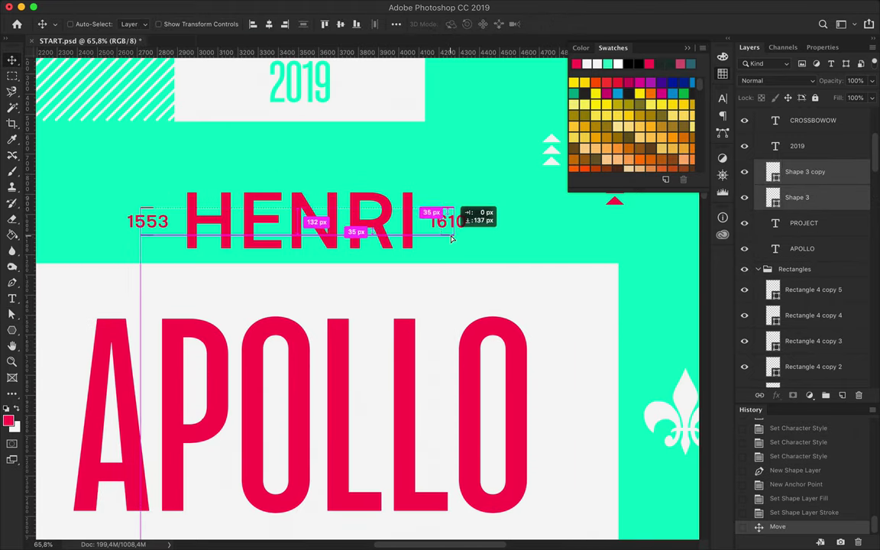
{"action": "key", "text": "ctrl+0"}
{"action": "left_click", "coordinate": [458, 108], "text": "ctrl"}
- Duplicate the red triangles group and move the copy down near the bottom stripes
{"action": "left_click", "coordinate": [443, 101], "text": "ctrl"}
{"action": "left_click_drag", "start_coordinate": [768, 184], "coordinate": [763, 179]}
{"action": "left_click_drag", "start_coordinate": [486, 449], "coordinate": [491, 495], "text": "alt"}
{"action": "key", "text": "ctrl+t"}
{"action": "key", "text": "Return"}
{"action": "key", "text": "ctrl+["}
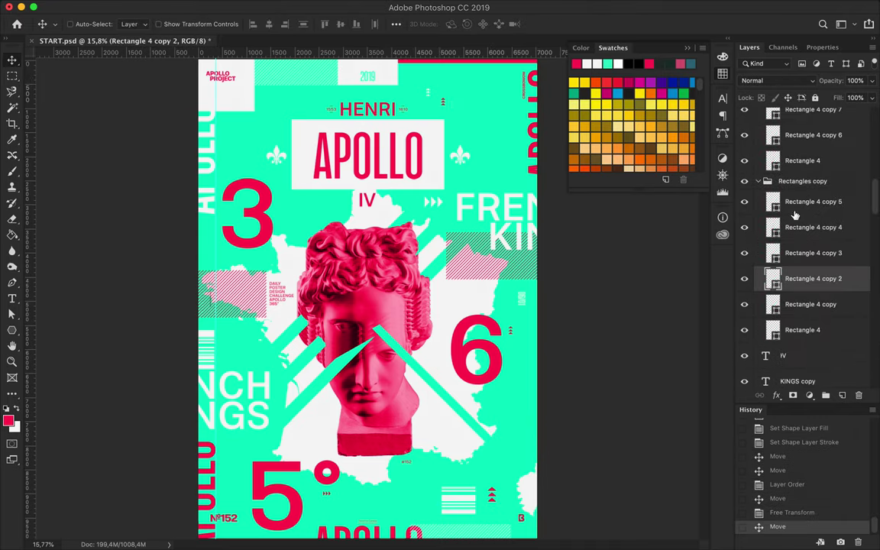
- Move the stripes group copy to the poster top and fill its rectangles red
{"action": "key", "text": "ctrl+t"}
{"action": "mouse_move", "coordinate": [442, 102]}
{"action": "left_mouse_down"}
{"action": "mouse_move", "coordinate": [467, 500]}
{"action": "mouse_move", "coordinate": [458, 78]}
{"action": "left_mouse_up"}
{"action": "key", "text": "Return"}
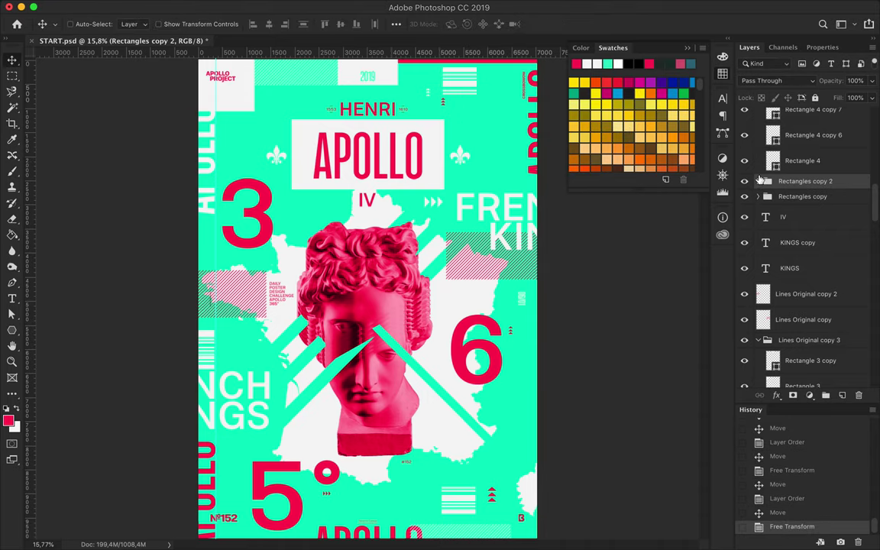
{"action": "left_click", "coordinate": [758, 181]}
{"action": "left_click", "coordinate": [809, 330], "text": "shift"}
{"action": "key", "text": "u"}
{"action": "left_click", "coordinate": [109, 23]}
{"action": "left_click", "coordinate": [111, 81]}
{"action": "key", "text": "v"}
- Narrow the red stripes and nudge a copy beside the bottom white bars
{"action": "key", "text": "ctrl+t"}
{"action": "mouse_move", "coordinate": [476, 81]}
{"action": "left_mouse_down"}
{"action": "mouse_move", "coordinate": [454, 81]}
{"action": "mouse_move", "coordinate": [430, 508]}
{"action": "left_mouse_up"}
{"action": "key", "text": "Return"}
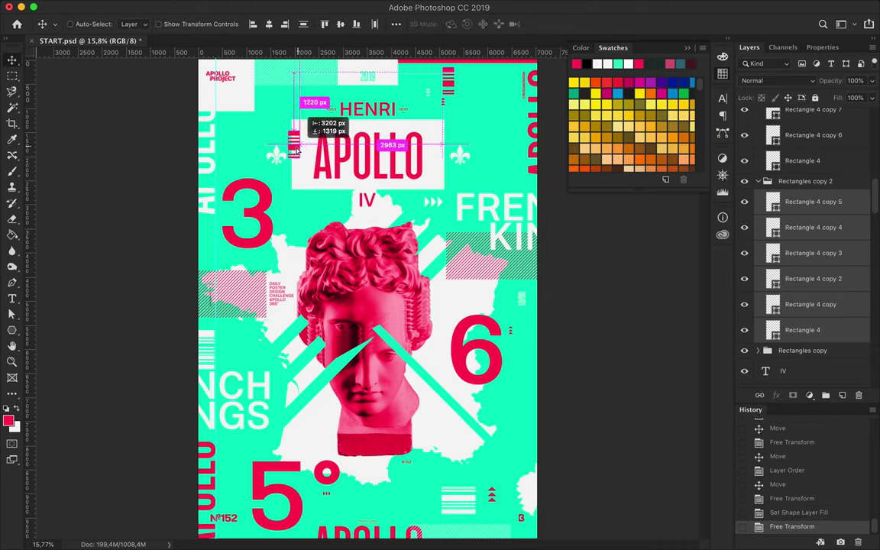
{"action": "key", "text": "Up"}
{"action": "scroll", "coordinate": [430, 508], "scroll_direction": "up", "scroll_amount": 5}
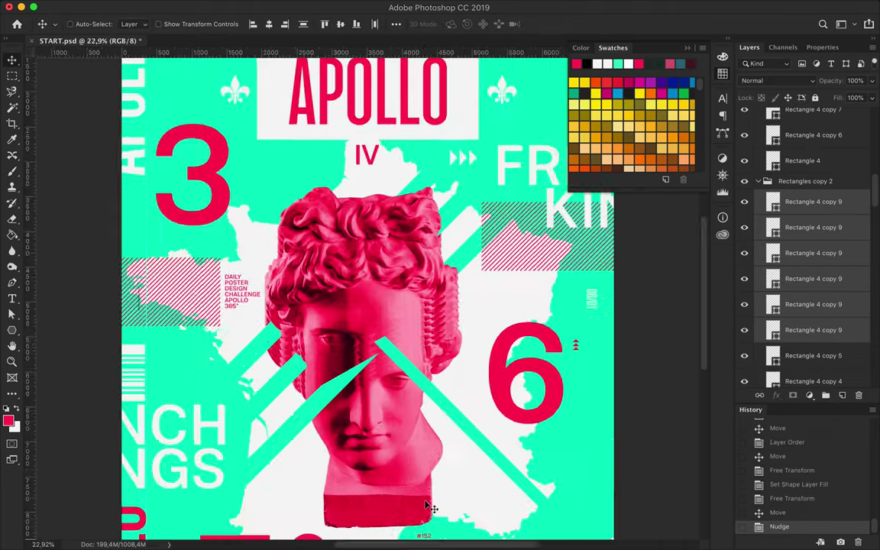
{"action": "key", "text": "ctrl+0"}
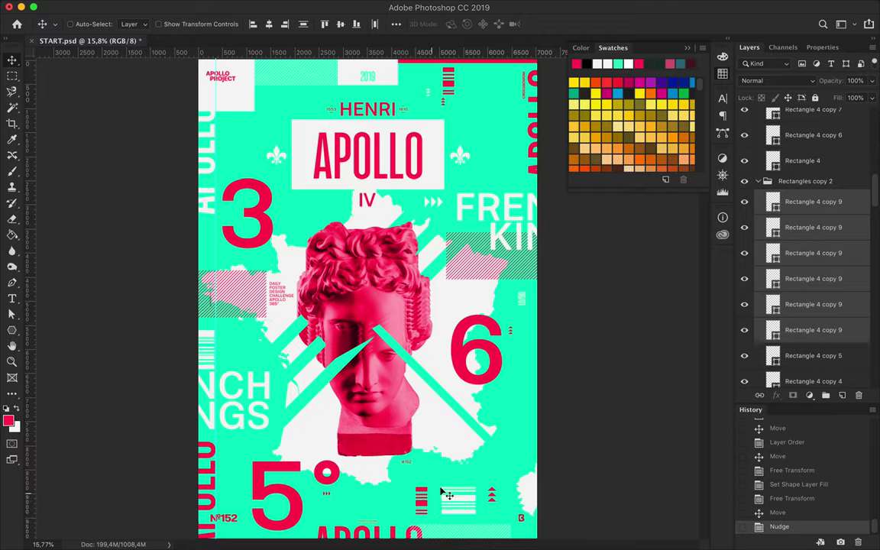
{"action": "left_click", "coordinate": [628, 7]}
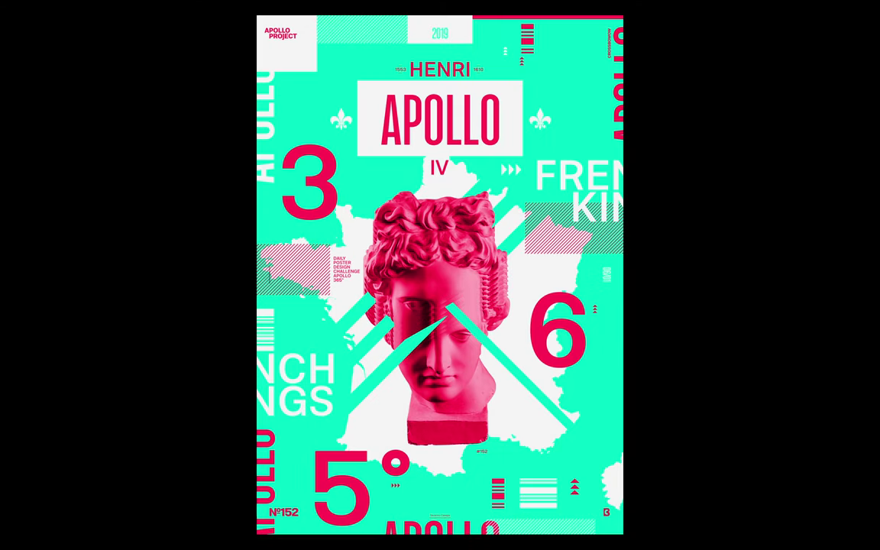